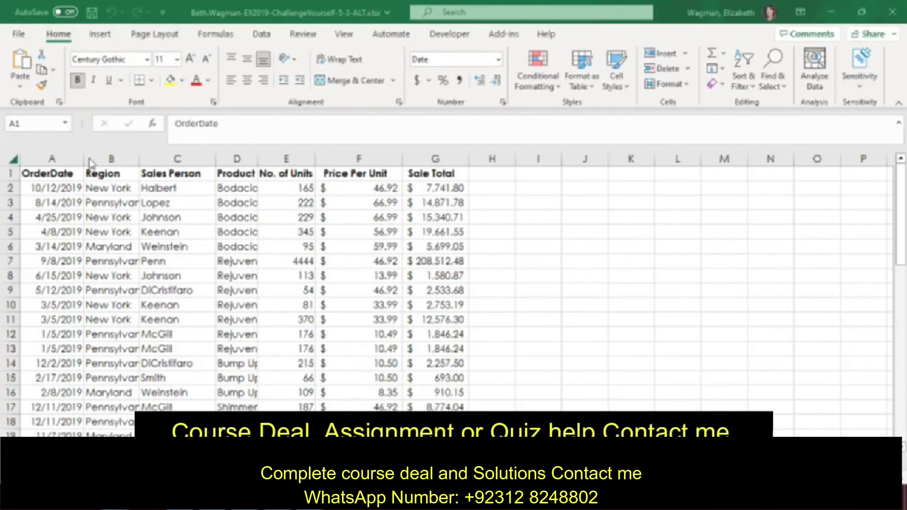
- Select the sales data A1:G40 and apply the Red, Table Style Medium 10 format
click(56, 171)
drag(146, 216, 437, 437)
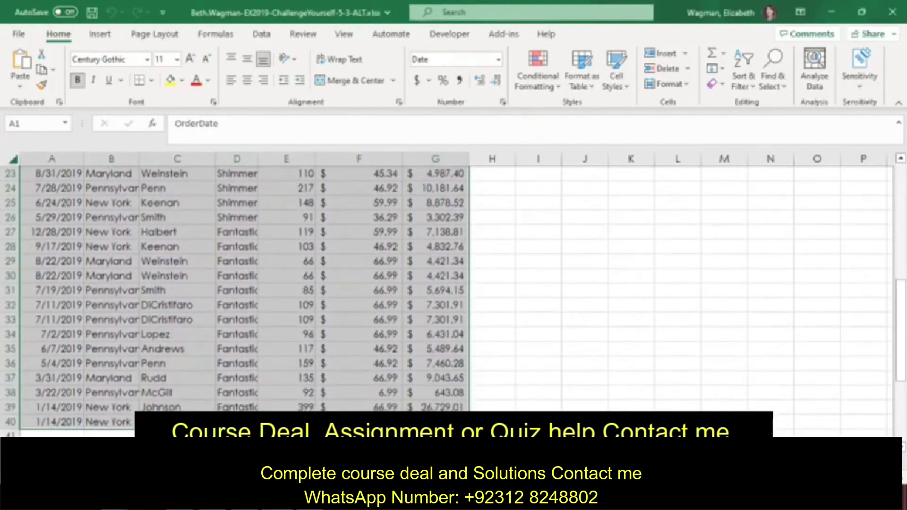
click(587, 77)
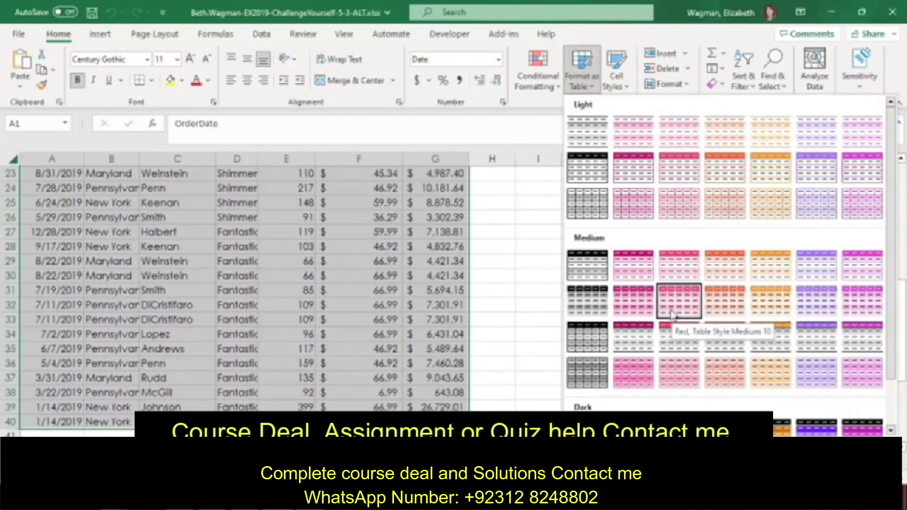
click(671, 314)
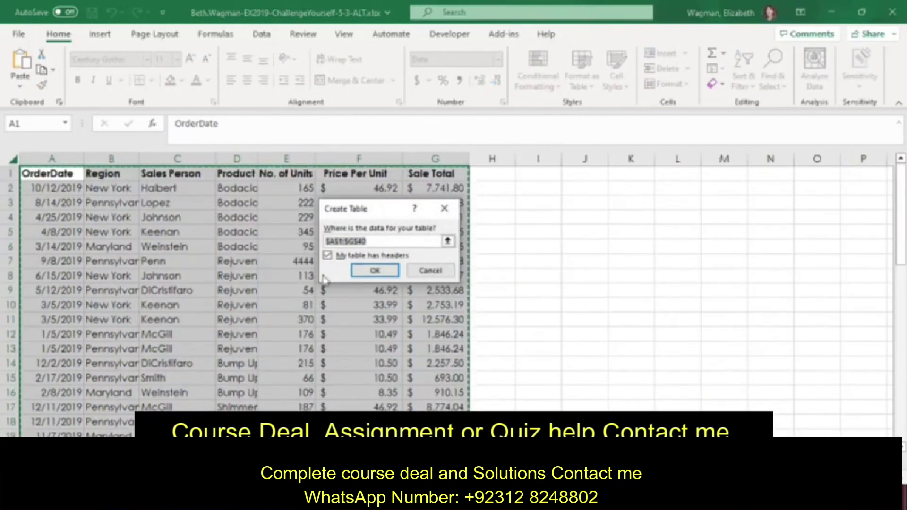
- Create the table with headers, add a Total Row, and average No. of Units in E41
click(374, 270)
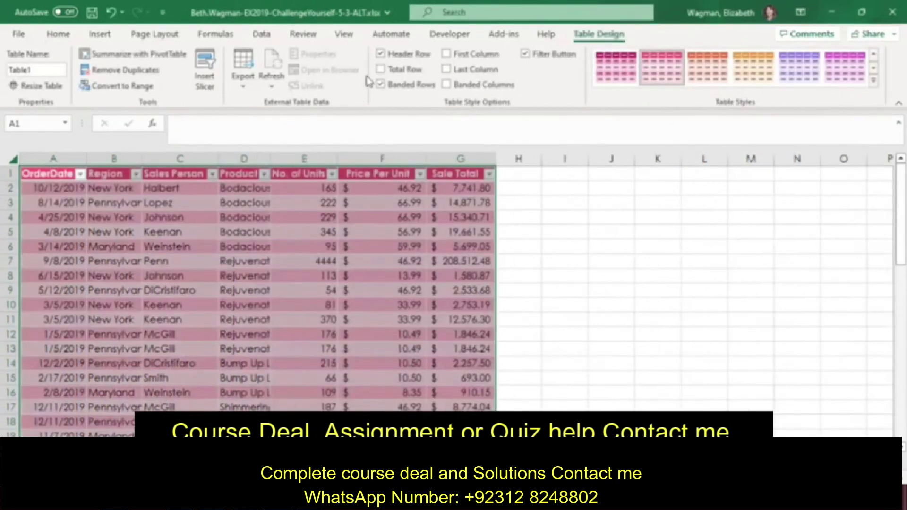
click(380, 70)
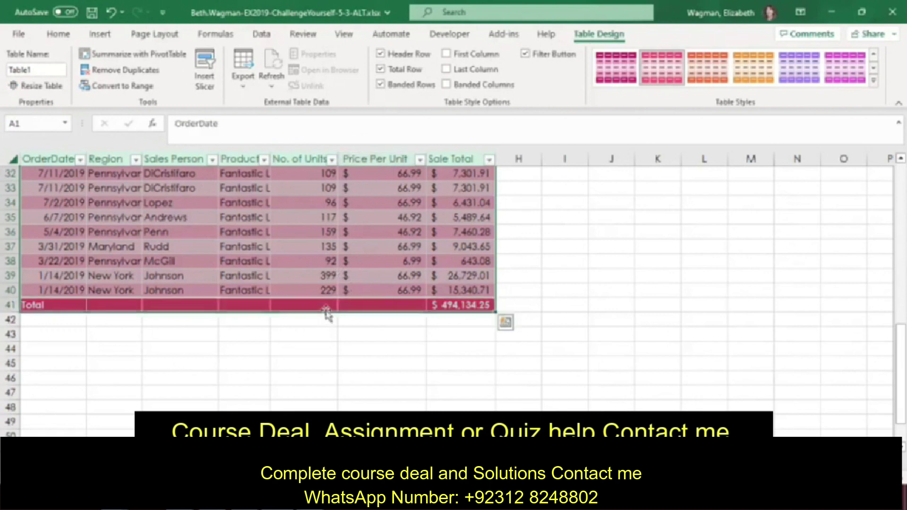
click(326, 306)
click(343, 306)
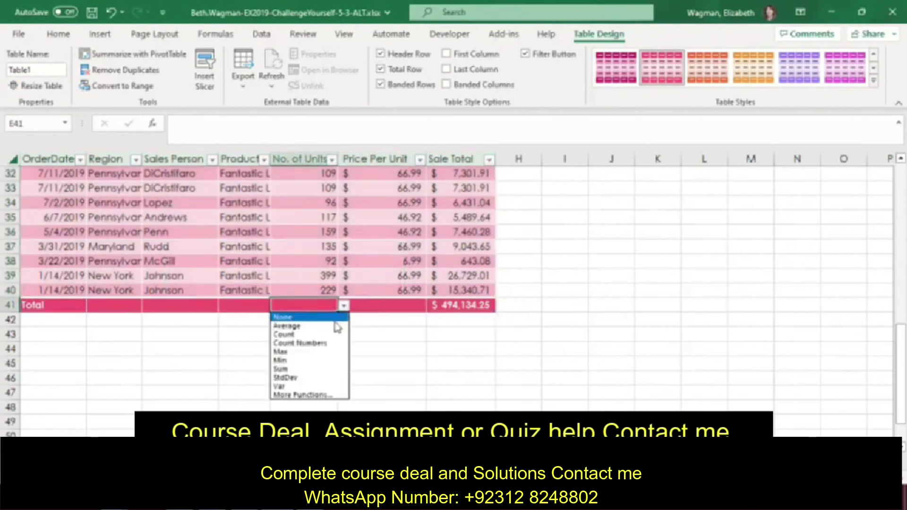
click(334, 326)
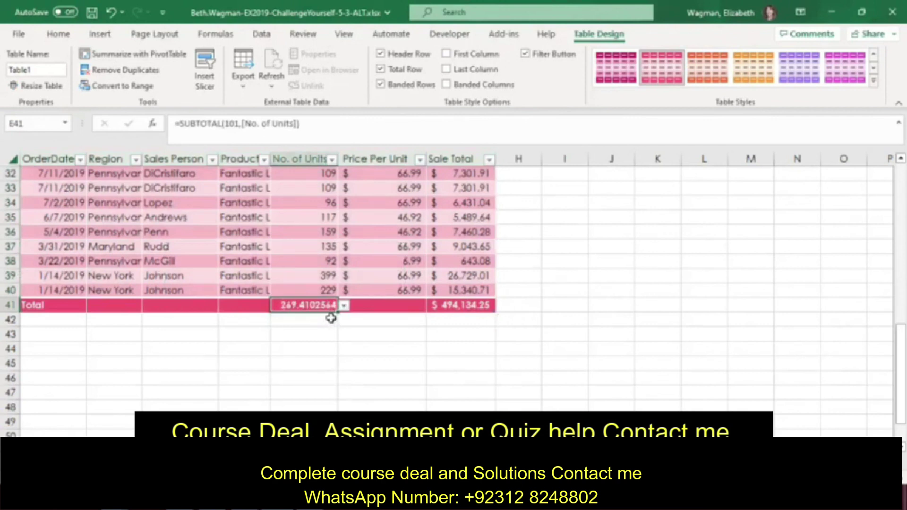
- Set the Price Per Unit total in F41 to Average
click(420, 305)
click(432, 306)
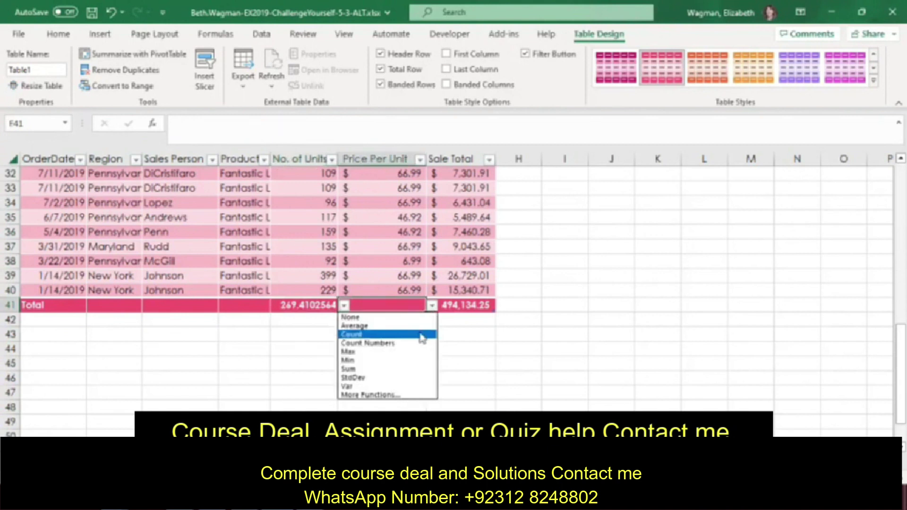
click(420, 326)
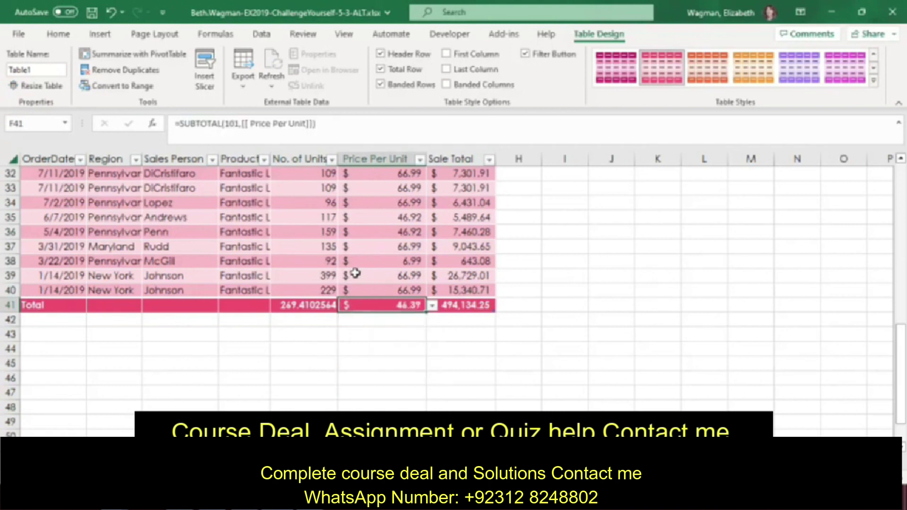
click(336, 273)
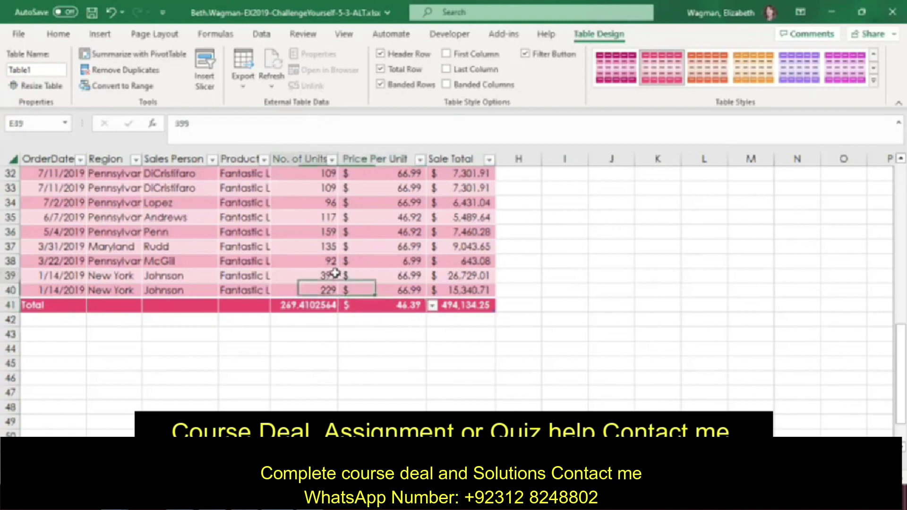
- Remove duplicate rows across all columns, dropping 4 rows so the table ends at row 36
click(141, 71)
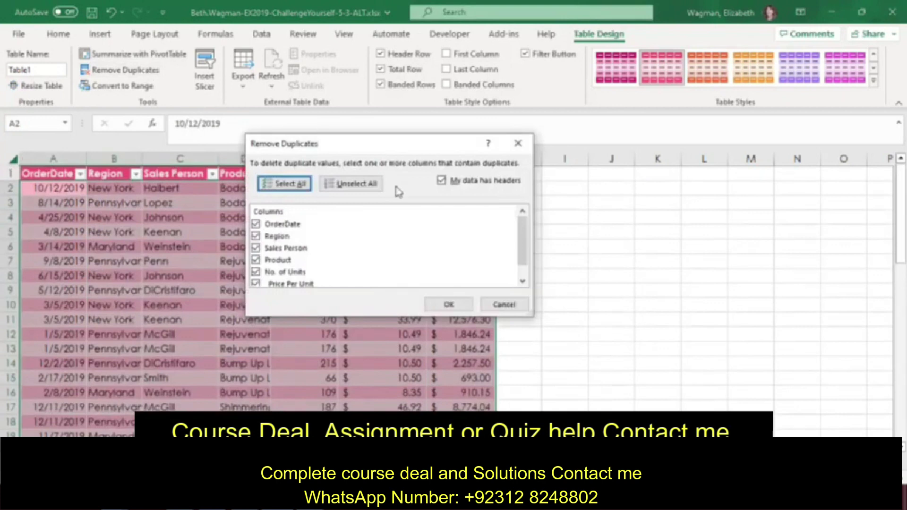
click(449, 304)
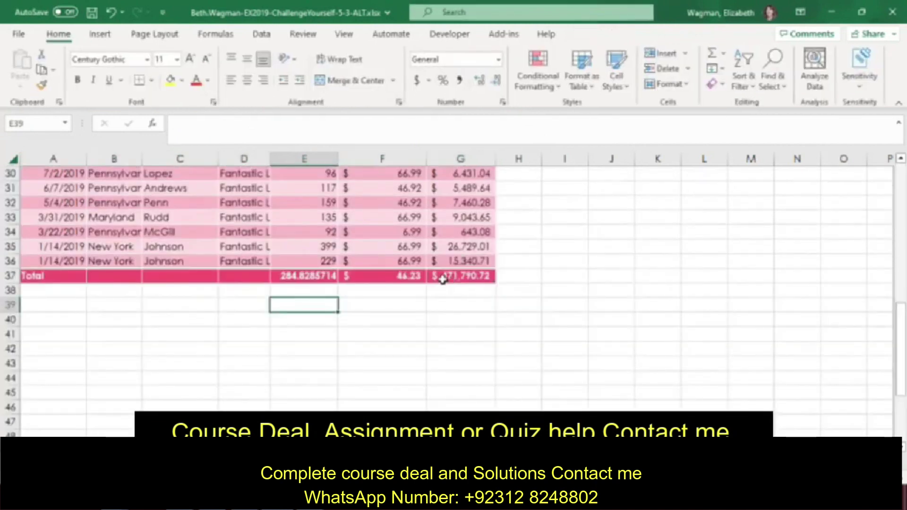
scroll(284, 253, up, 2)
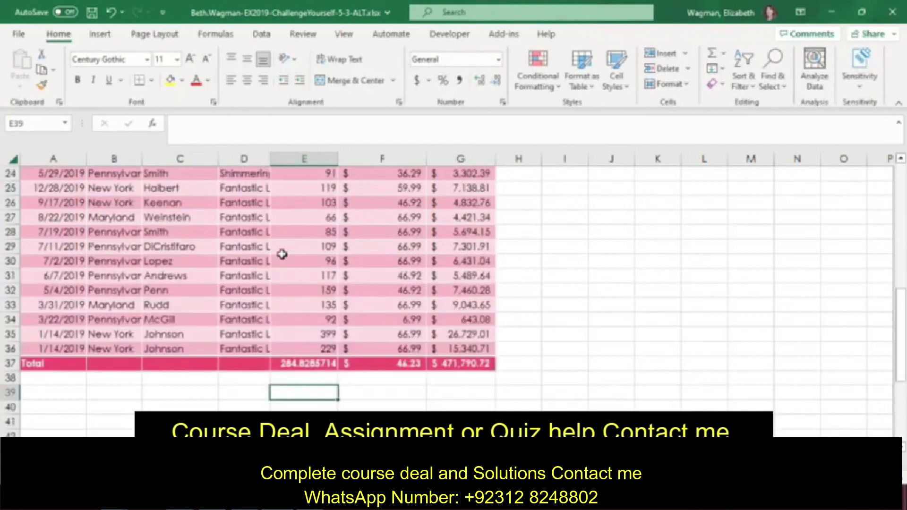
scroll(292, 239, up, 8)
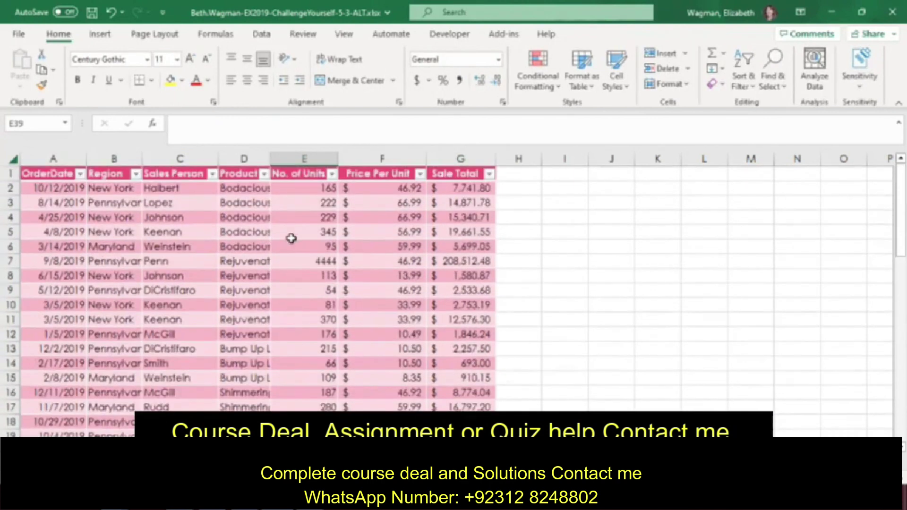
- Filter the Region column to Maryland only, leaving 7 rows
click(137, 174)
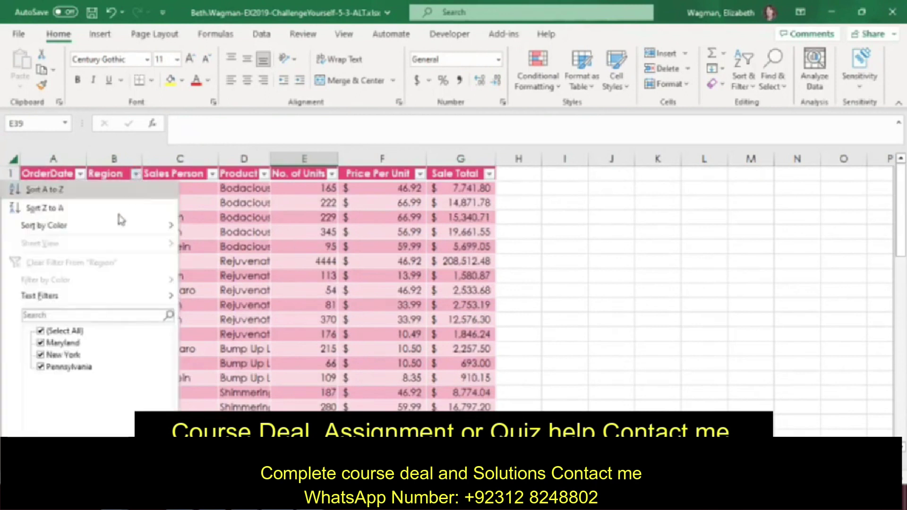
click(40, 332)
click(41, 342)
key(Return)
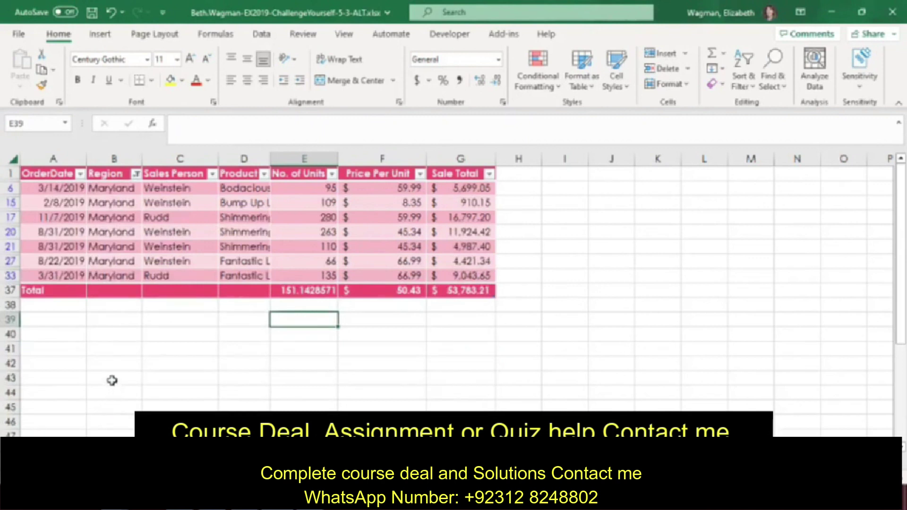
click(254, 202)
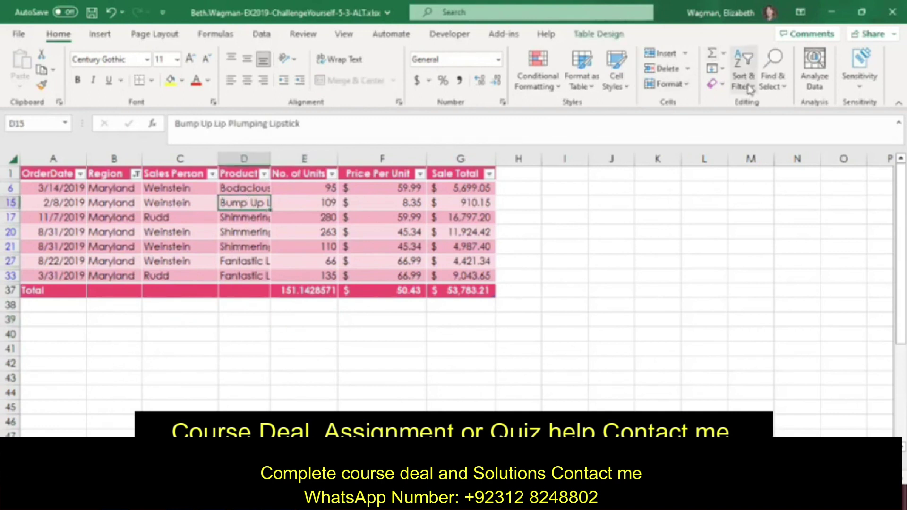
- Custom-sort the table by OrderDate cell values, Newest to Oldest
click(742, 73)
click(746, 151)
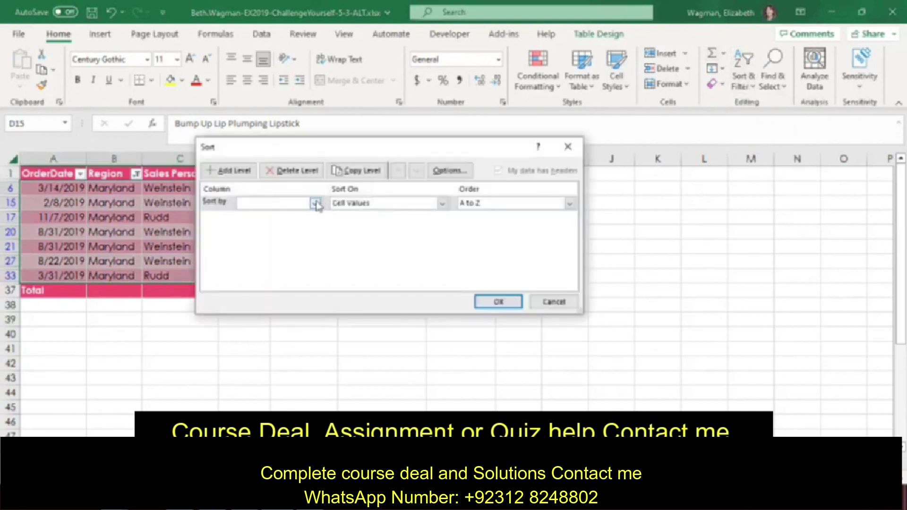
click(320, 201)
click(294, 212)
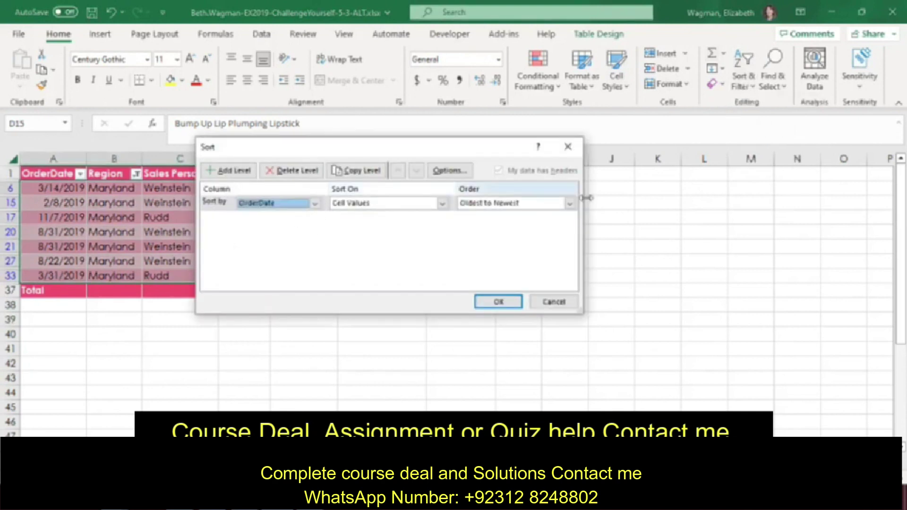
click(570, 203)
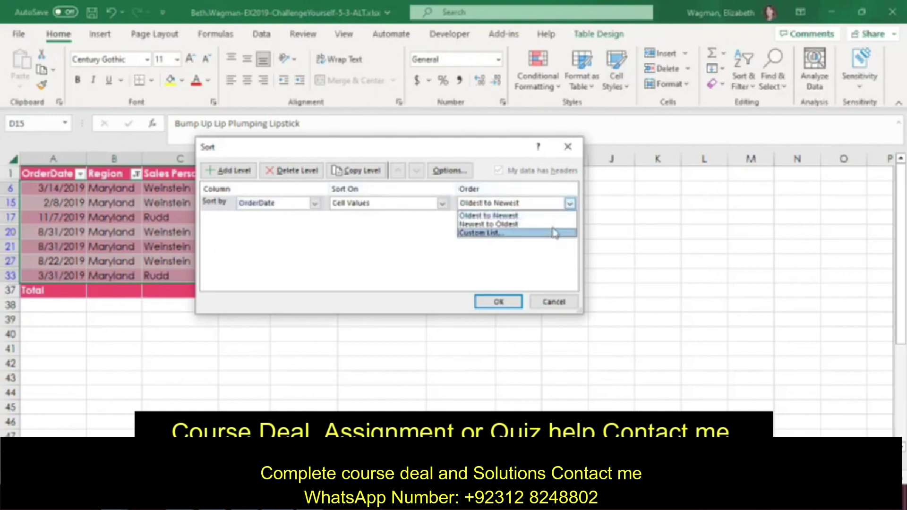
click(553, 224)
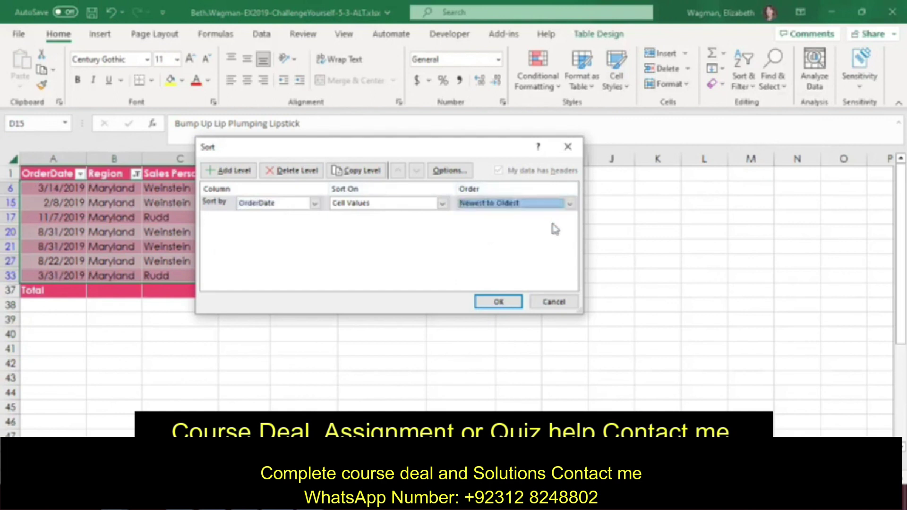
click(501, 302)
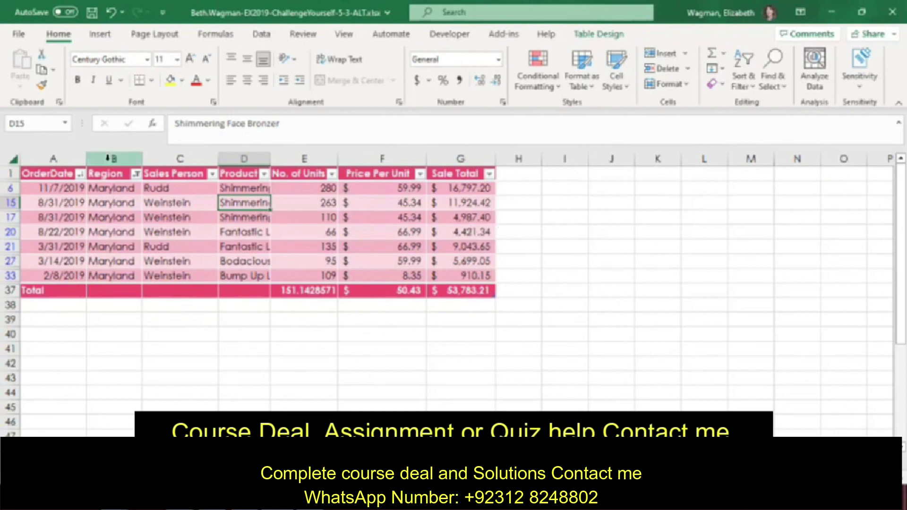
- Select the OrderDate and Sale Total columns and insert a 2-D line chart
drag(46, 173, 52, 268)
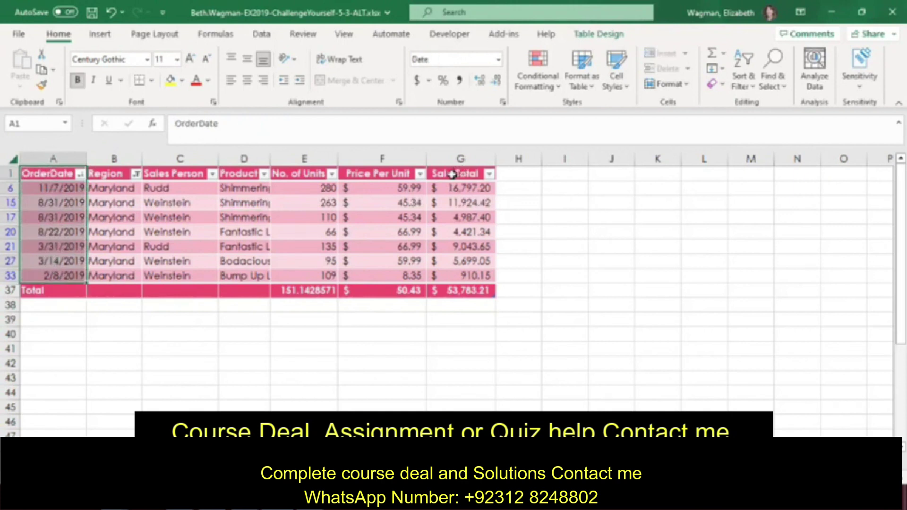
drag(454, 257, 455, 269)
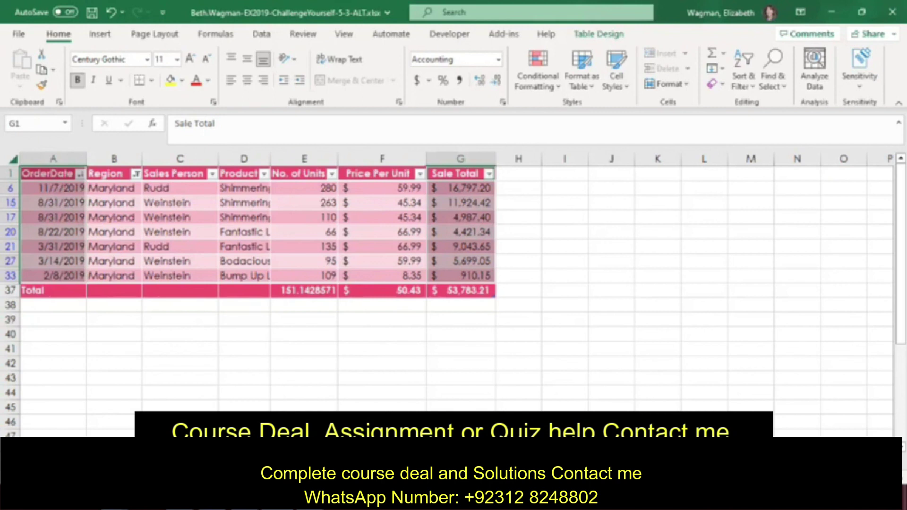
click(100, 38)
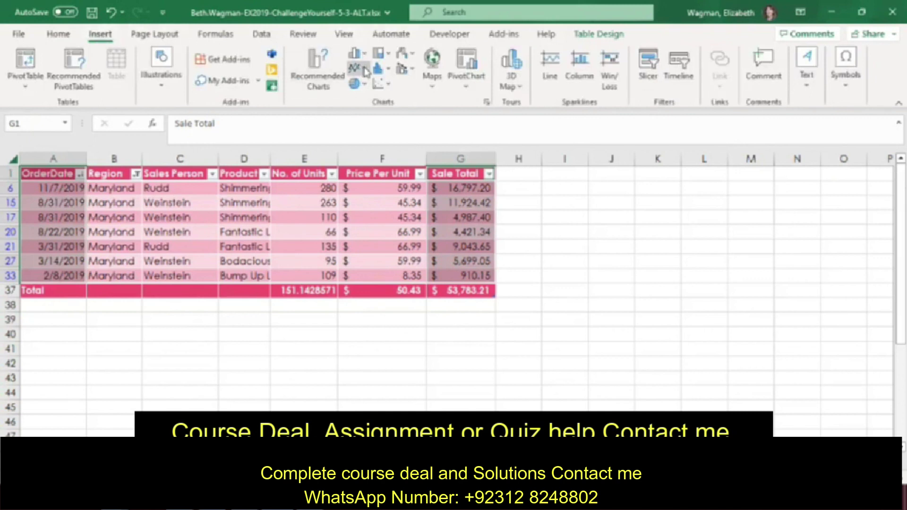
click(365, 70)
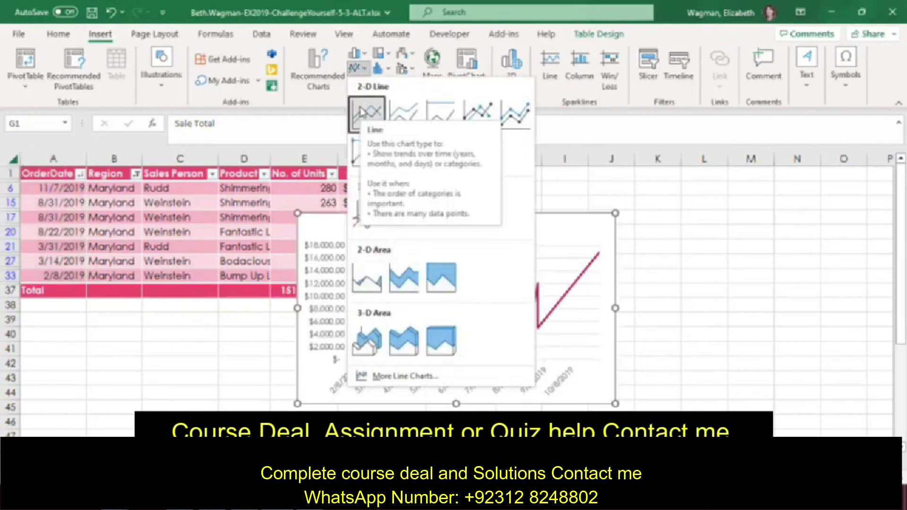
click(361, 112)
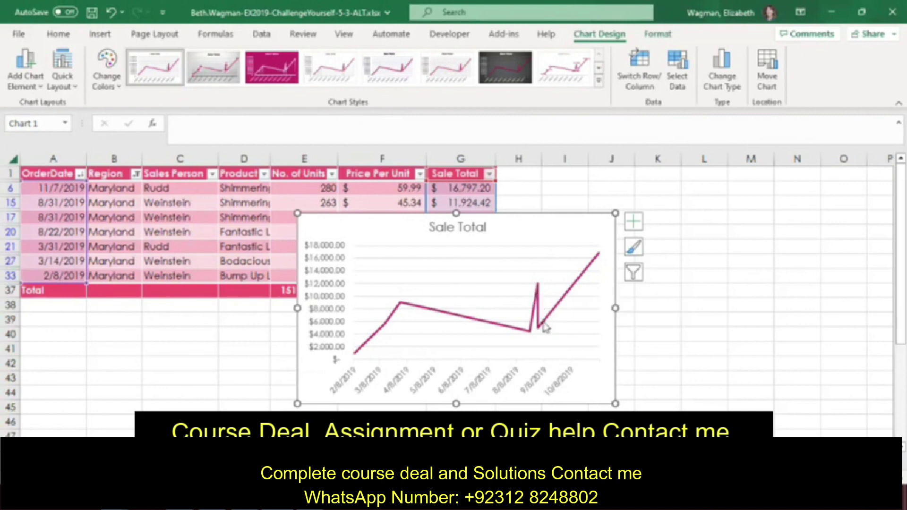
- Exclude both 8/31/2019 dates from the chart and move it below the table
click(634, 274)
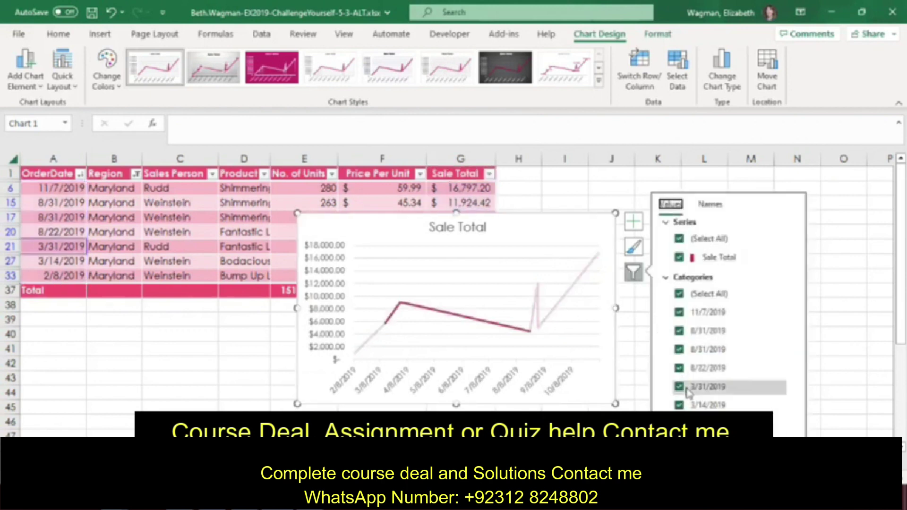
click(679, 350)
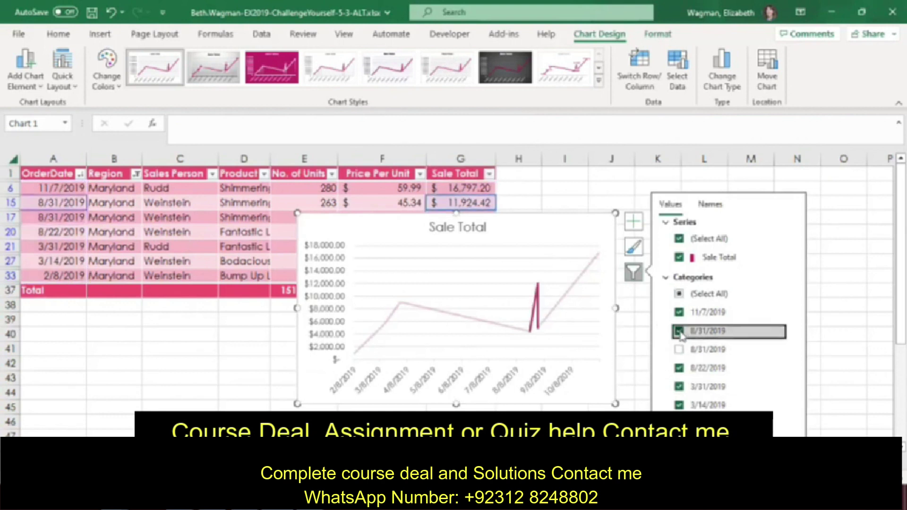
click(680, 332)
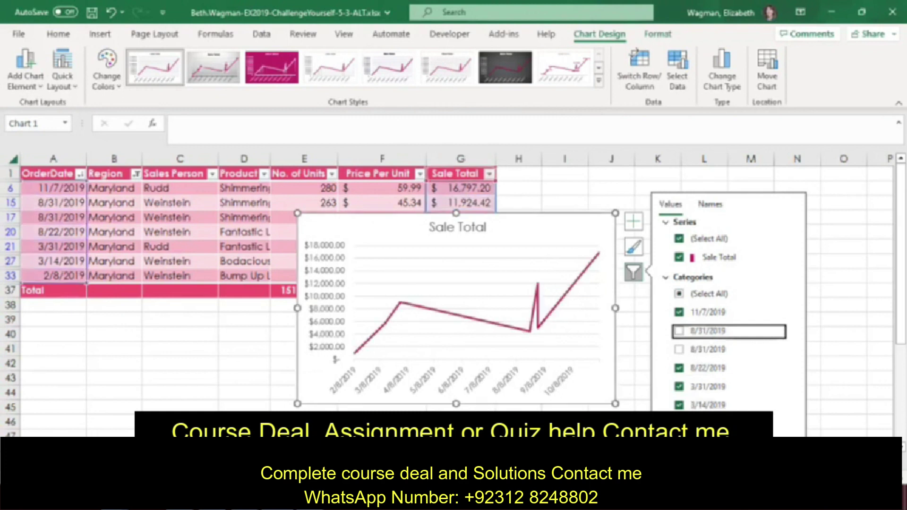
key(Tab)
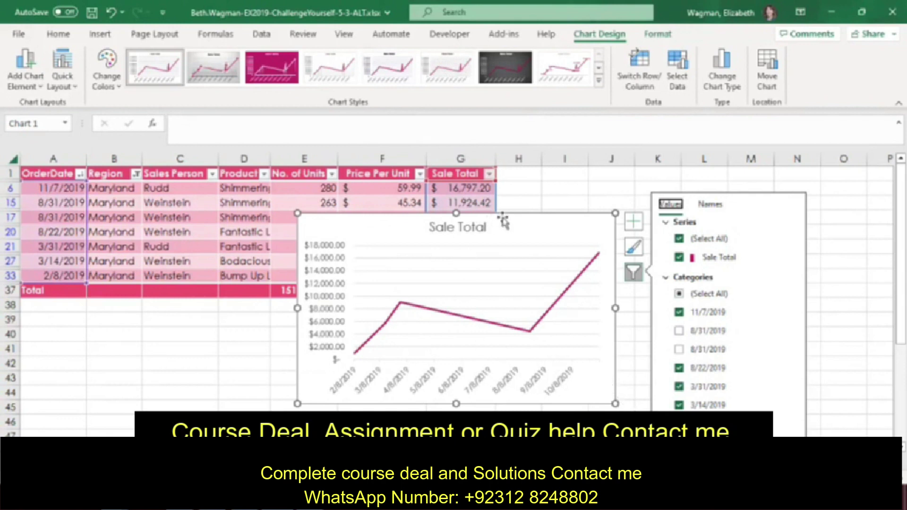
drag(520, 215, 378, 308)
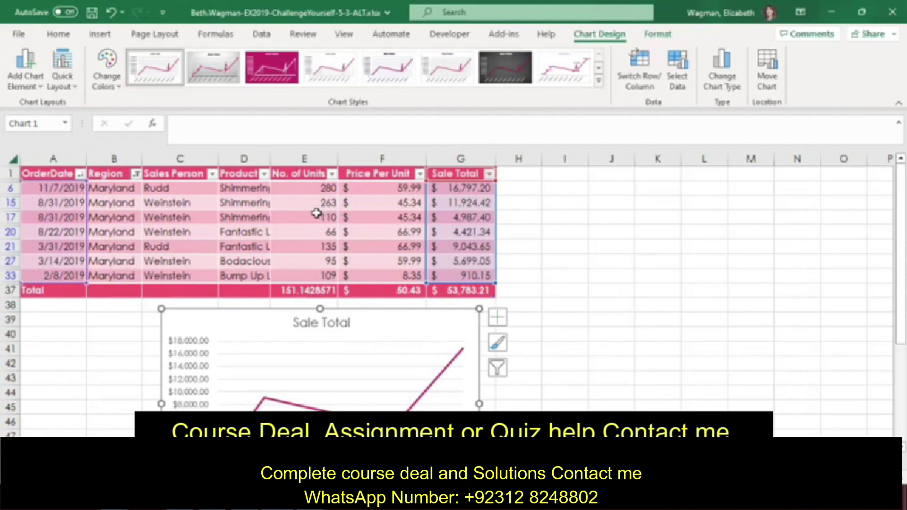
- Insert a slicer on the Product field of the Maryland sales table
click(299, 212)
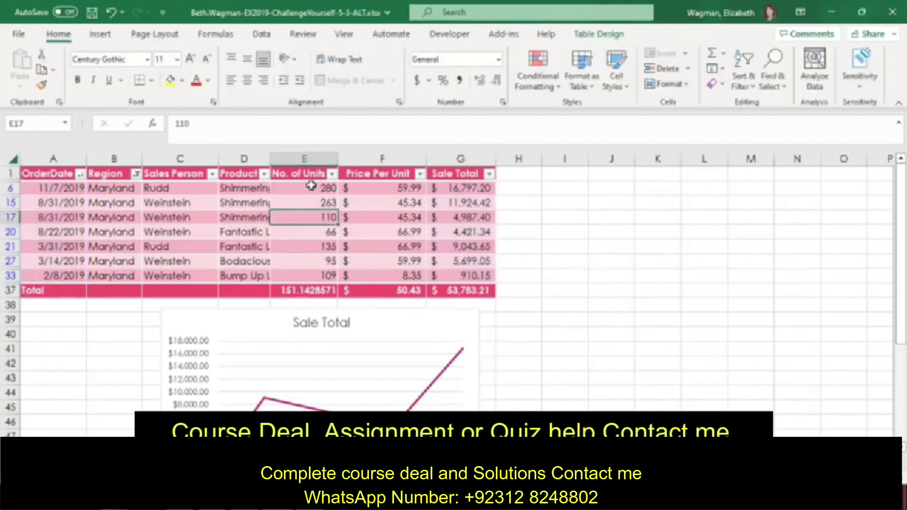
click(600, 34)
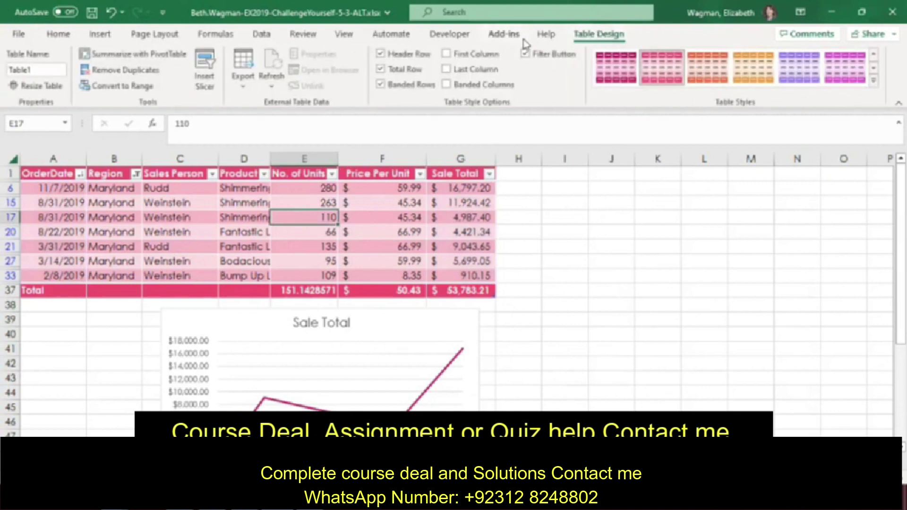
click(206, 67)
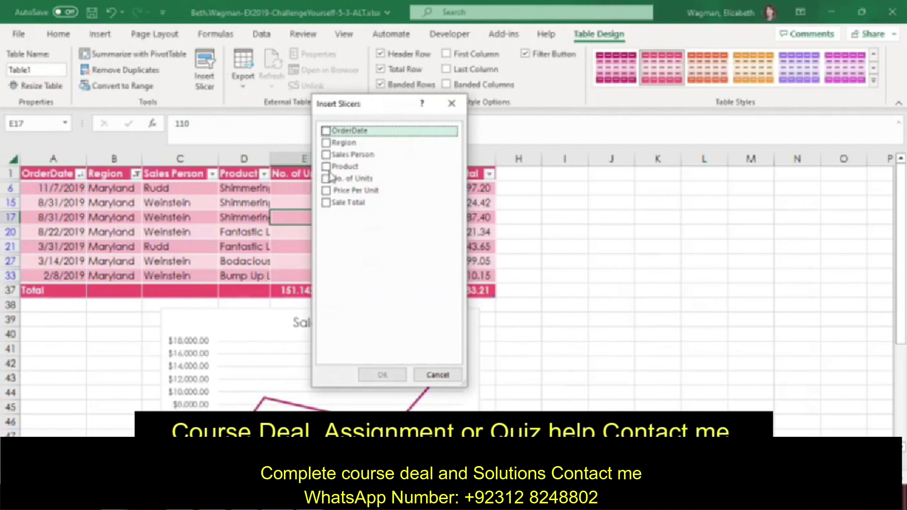
click(326, 167)
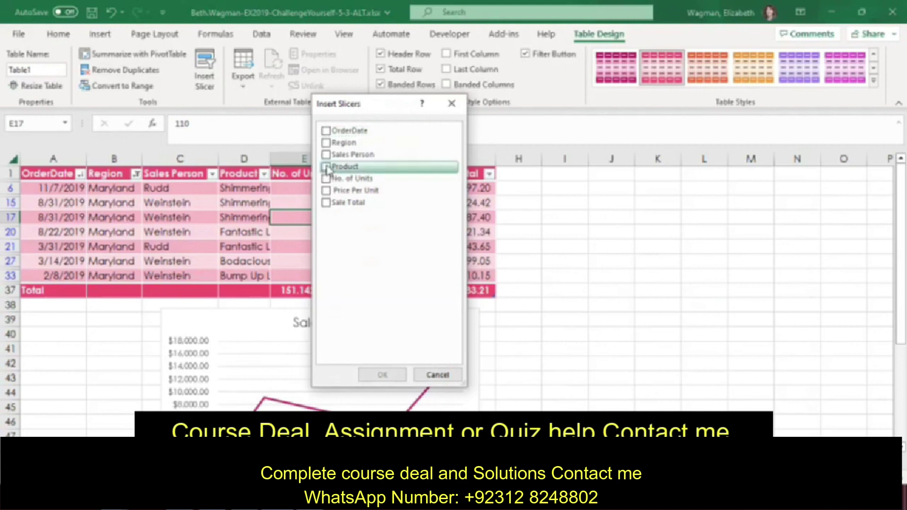
click(326, 167)
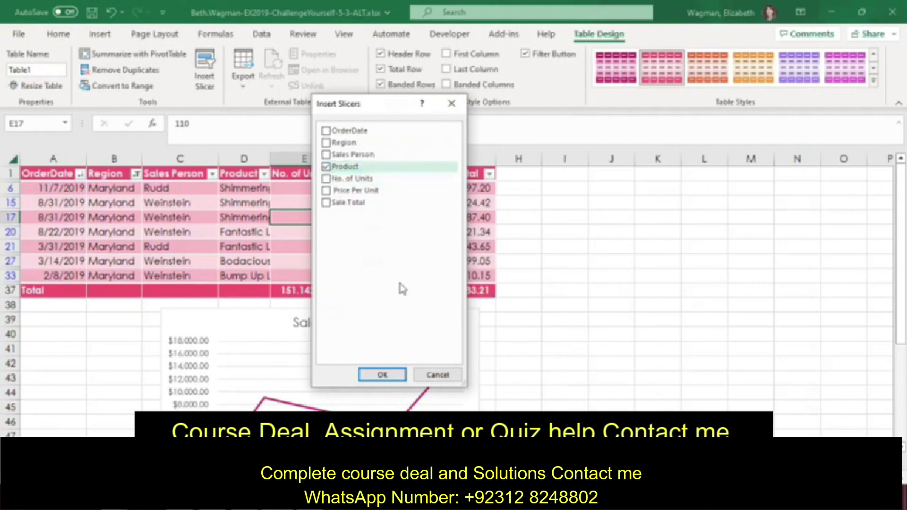
click(394, 373)
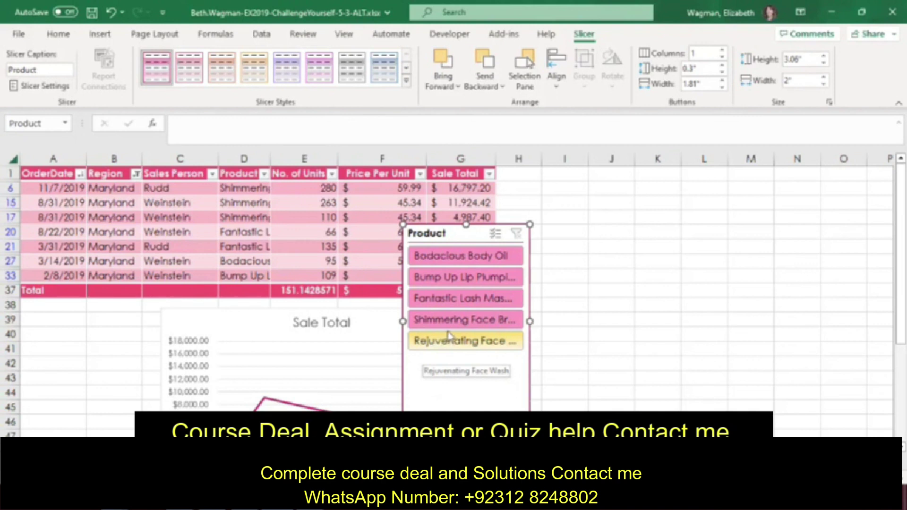
- Filter to Fantastic Lash Mascara via the slicer and move the slicer right of the chart
click(487, 306)
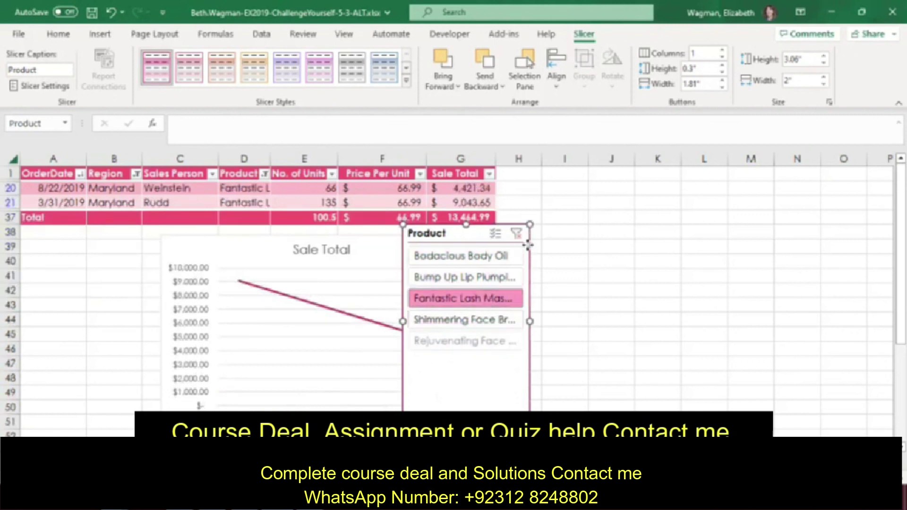
drag(524, 249, 683, 243)
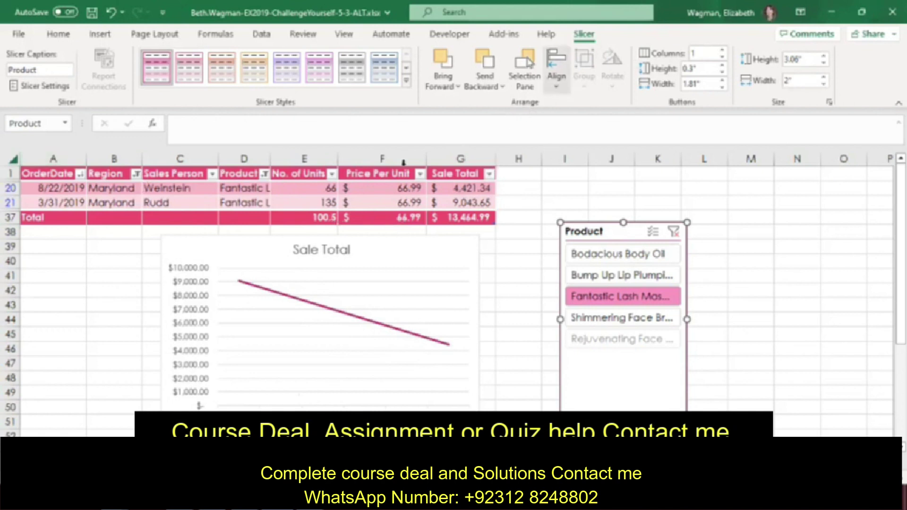
click(359, 203)
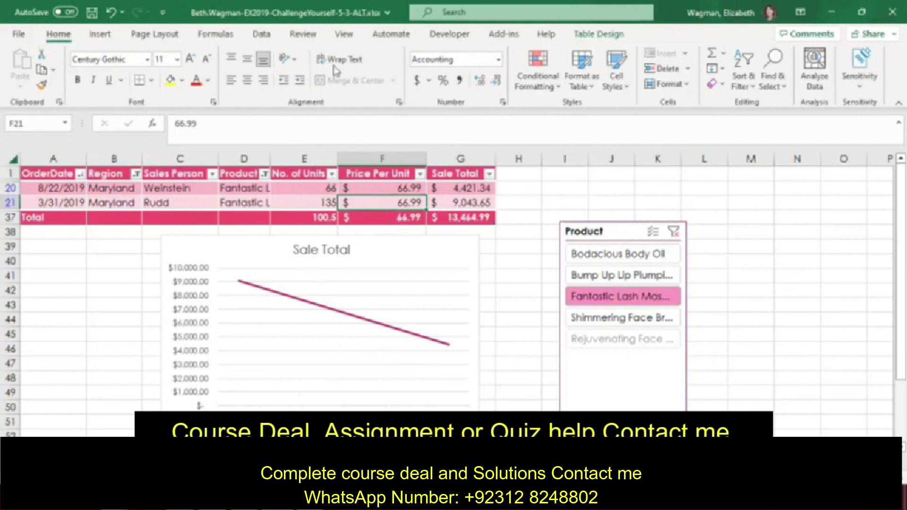
- Insert the recommended 'Sum of Price Per Unit by Region' PivotTable on a new sheet
click(98, 37)
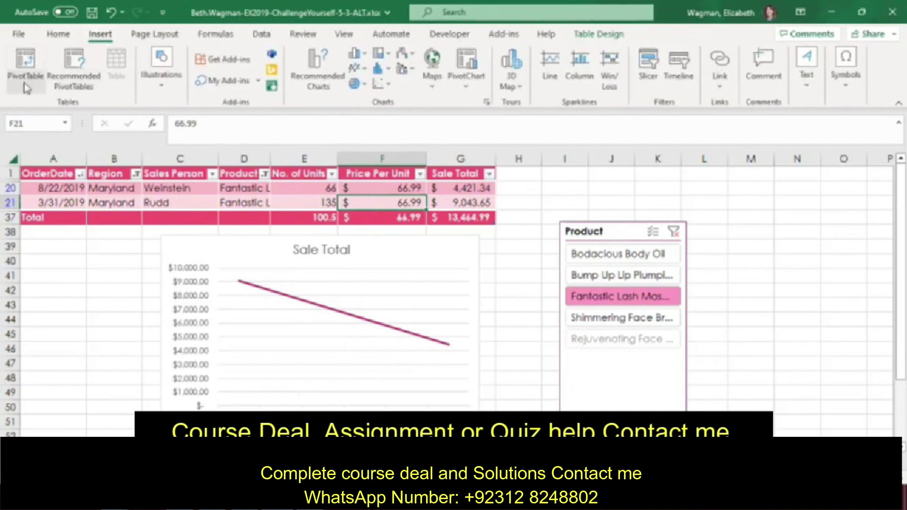
click(77, 64)
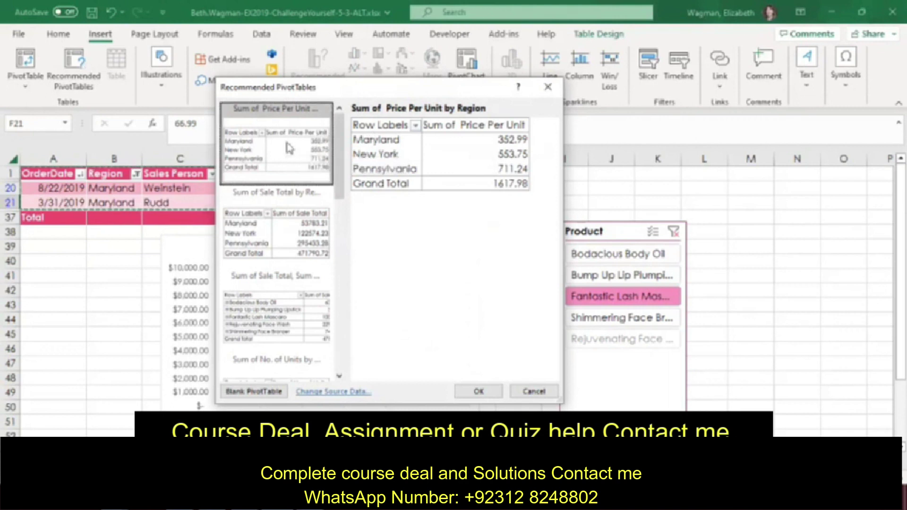
click(479, 391)
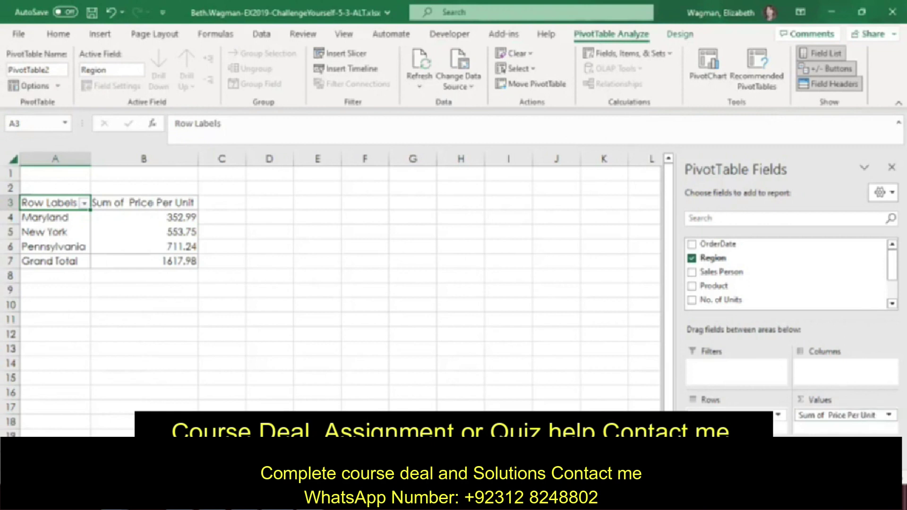
- Switch the Price Per Unit value field from Sum to Average, giving a grand total of 46.228
click(841, 414)
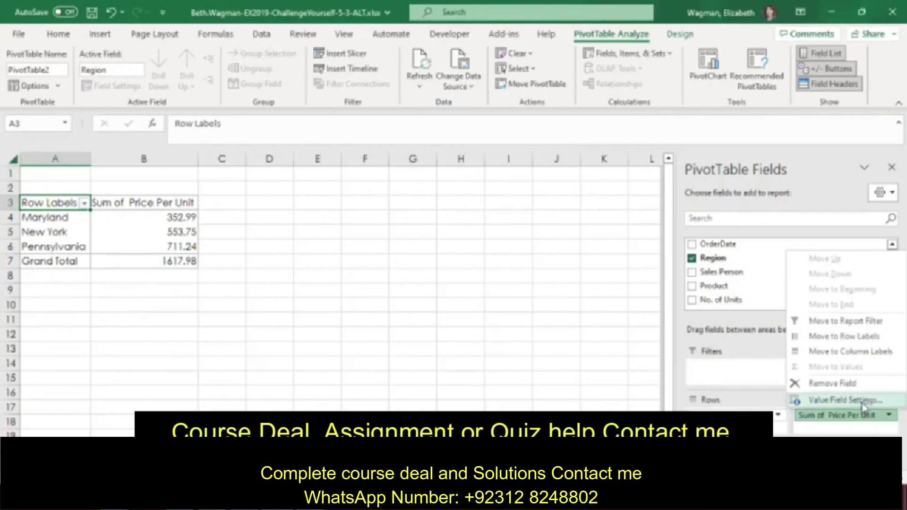
click(861, 403)
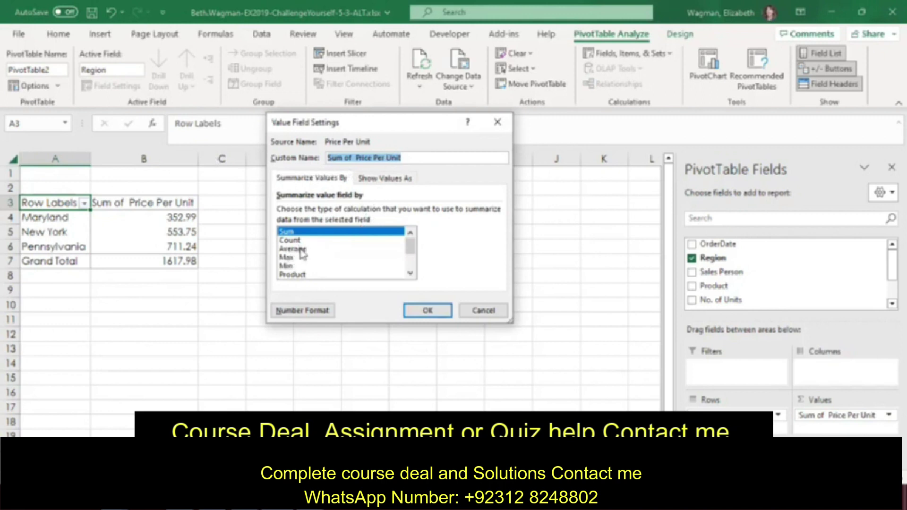
click(303, 251)
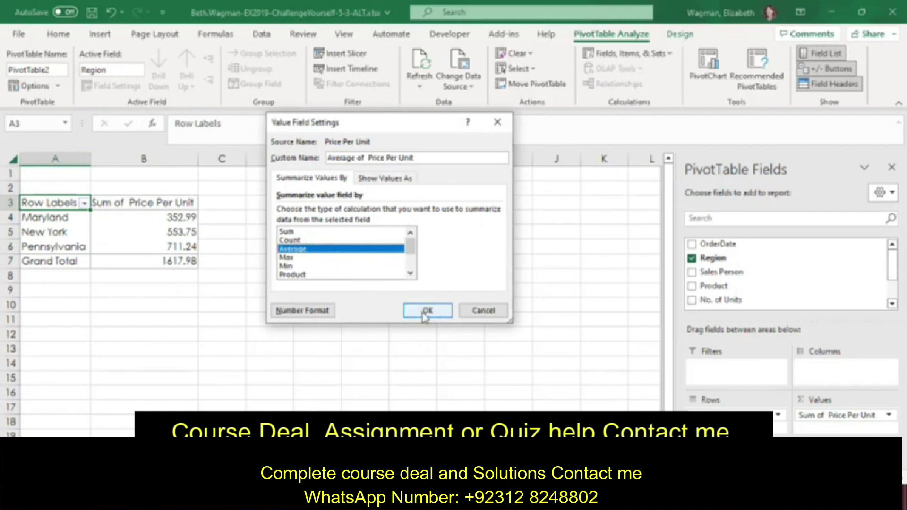
click(423, 313)
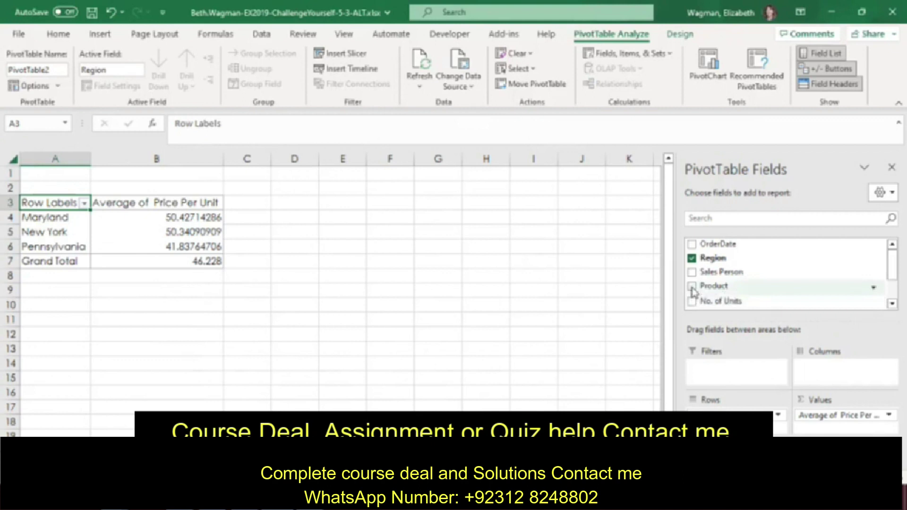
- Add Product to the PivotTable so each product nests under its region
click(692, 286)
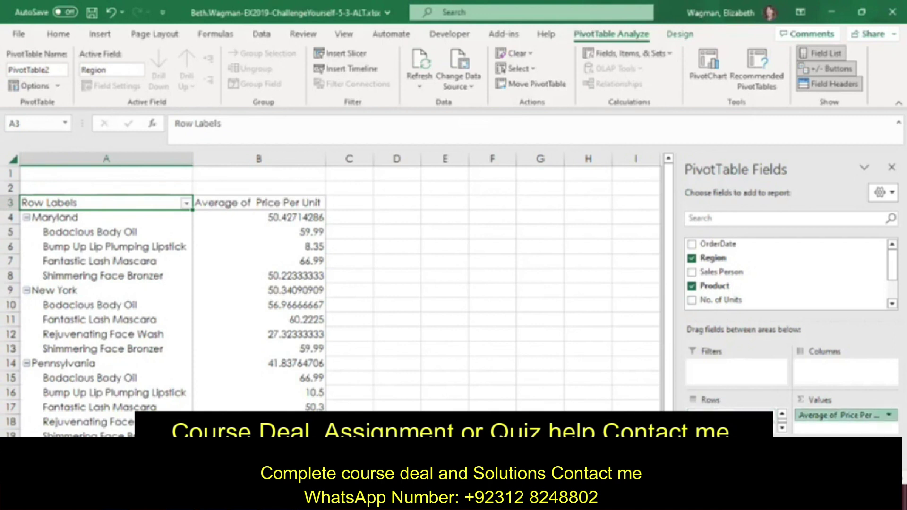
click(874, 415)
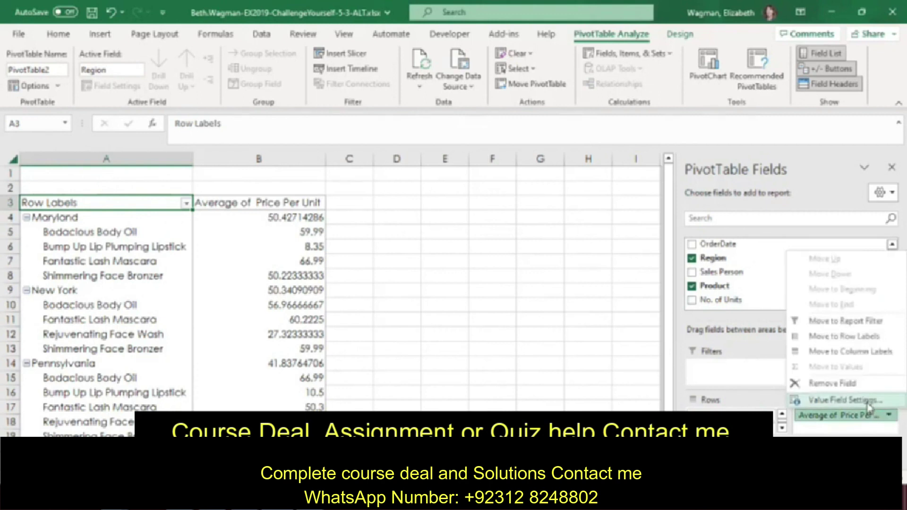
- Format the Average of Price Per Unit values as Accounting with 2 decimal places
click(870, 401)
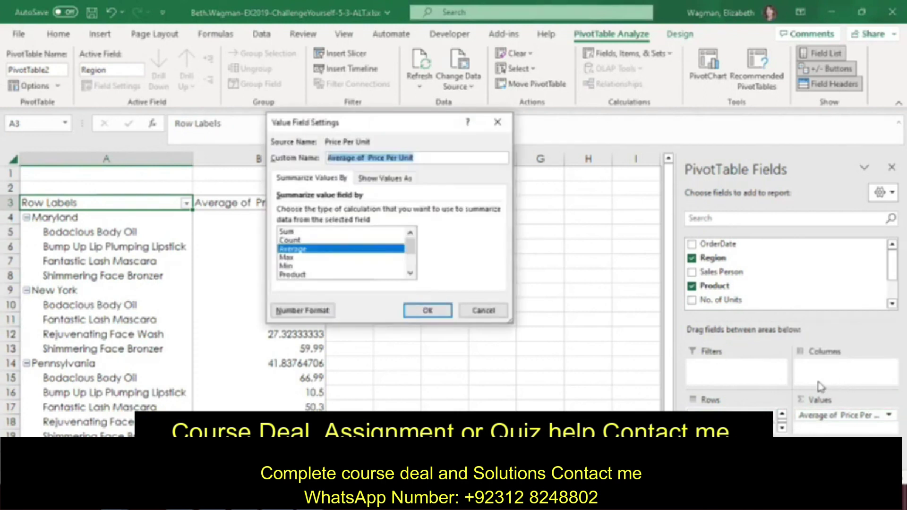
click(284, 312)
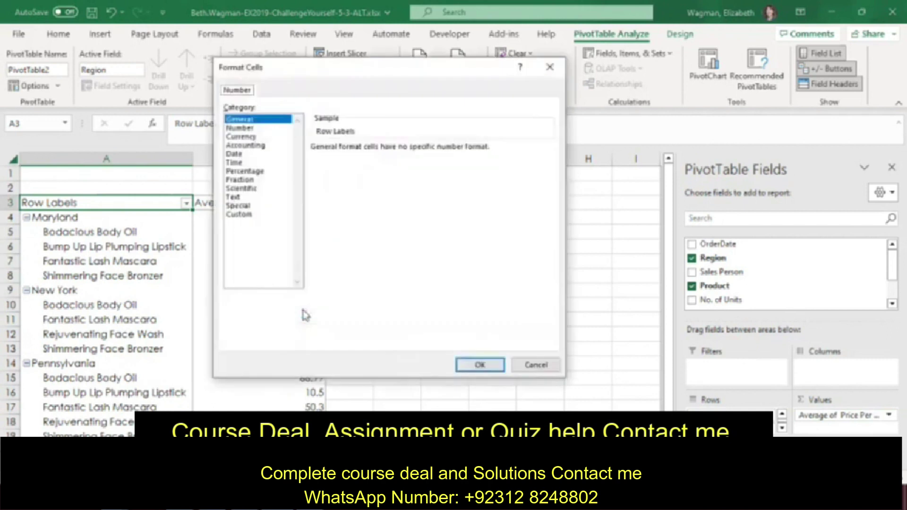
click(245, 146)
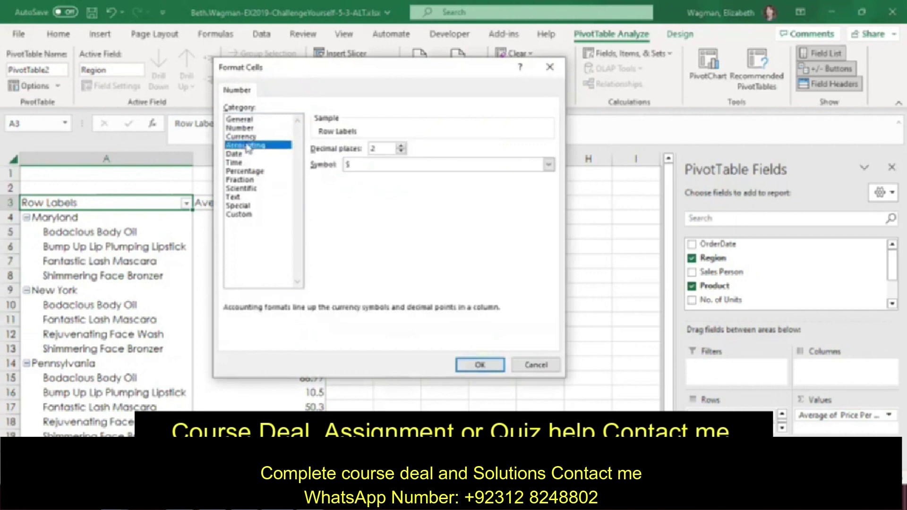
click(480, 367)
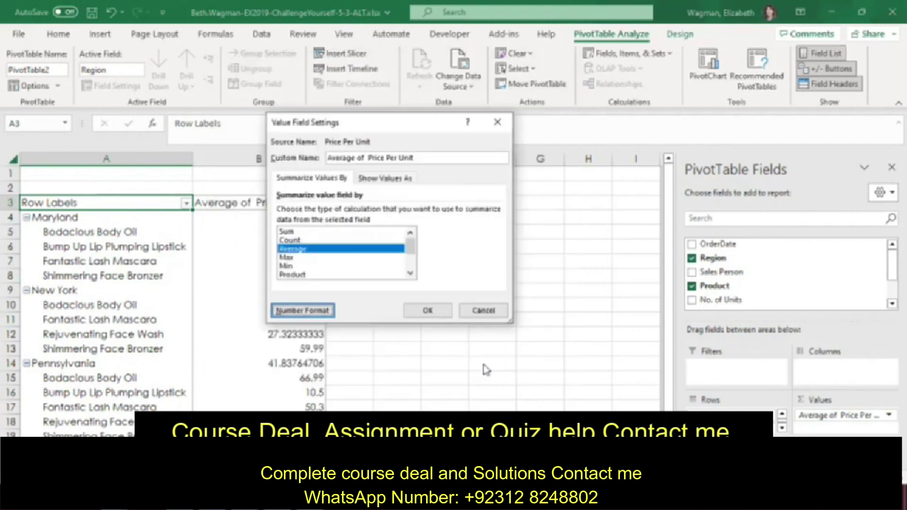
click(438, 312)
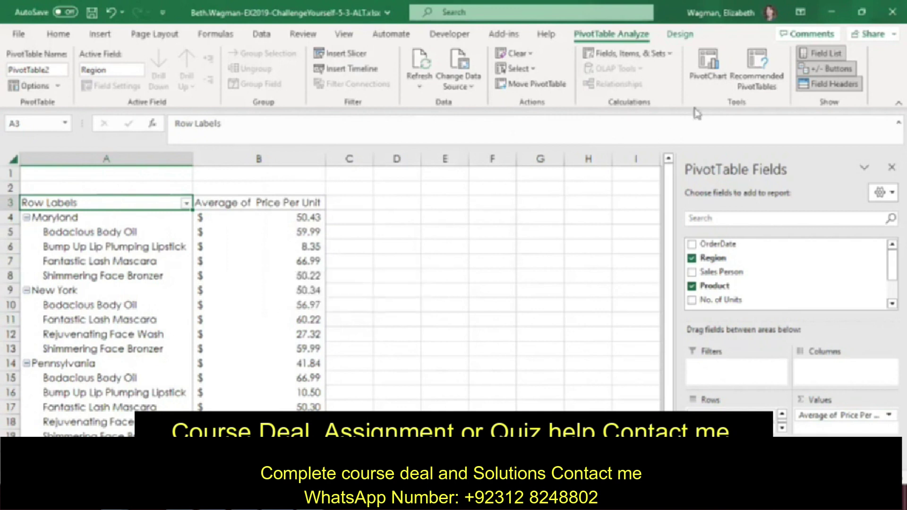
- Insert a Clustered Bar PivotChart from the PivotTable
click(705, 77)
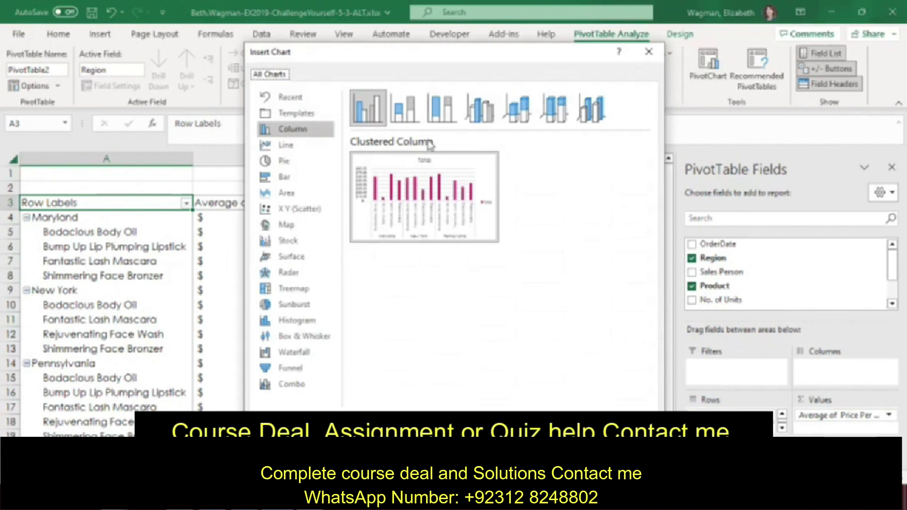
click(298, 183)
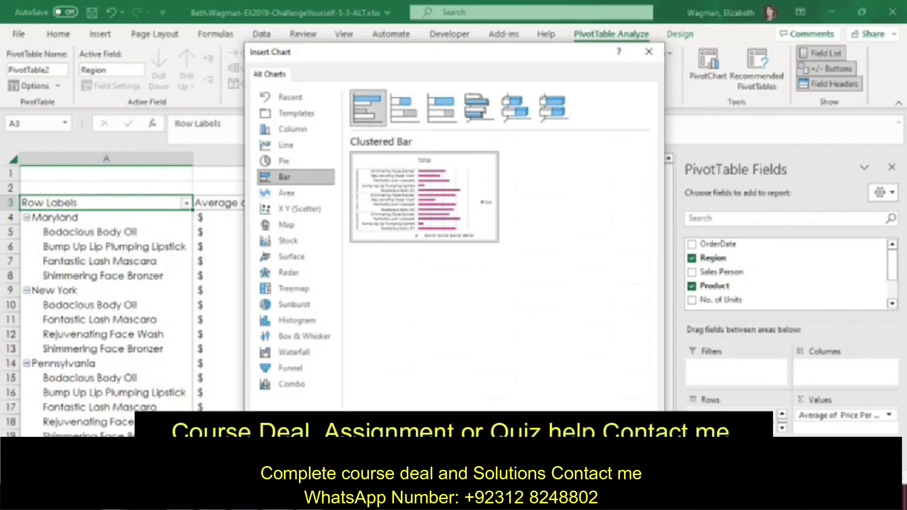
key(Return)
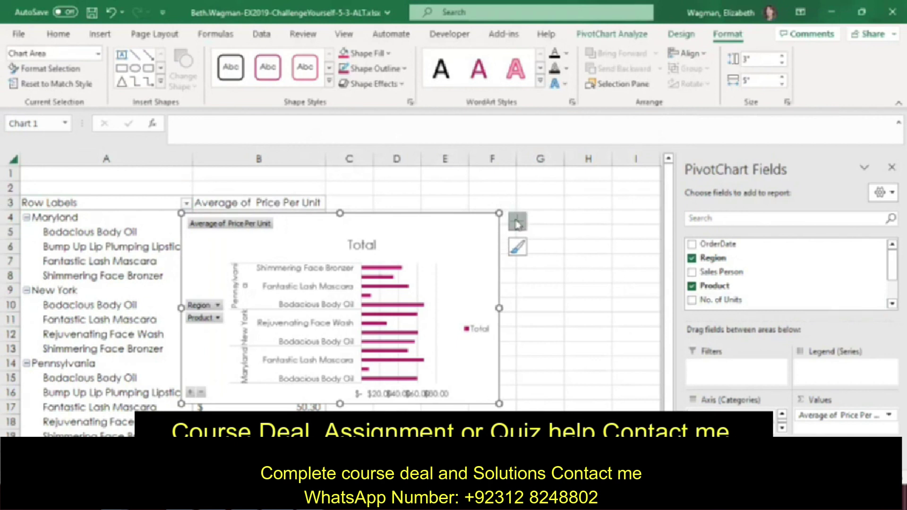
- Turn off the bar chart's 'Total' title and its legend
click(518, 226)
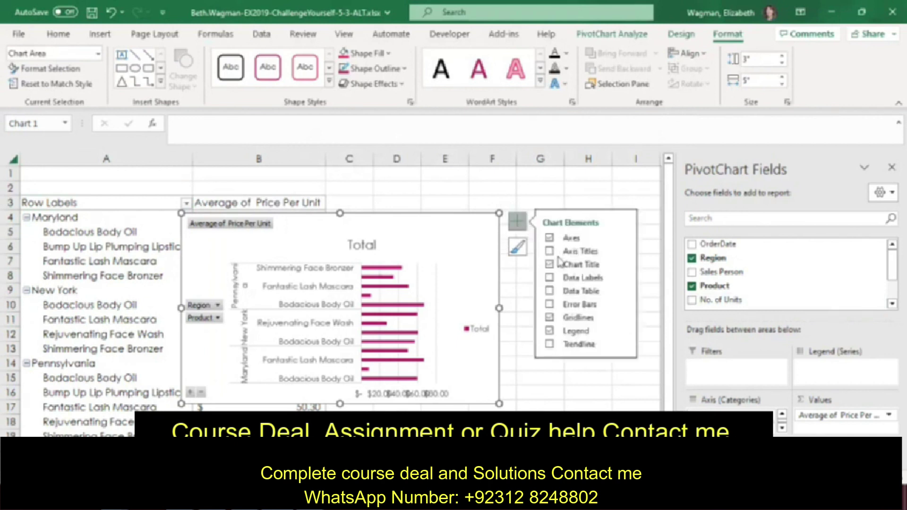
click(550, 266)
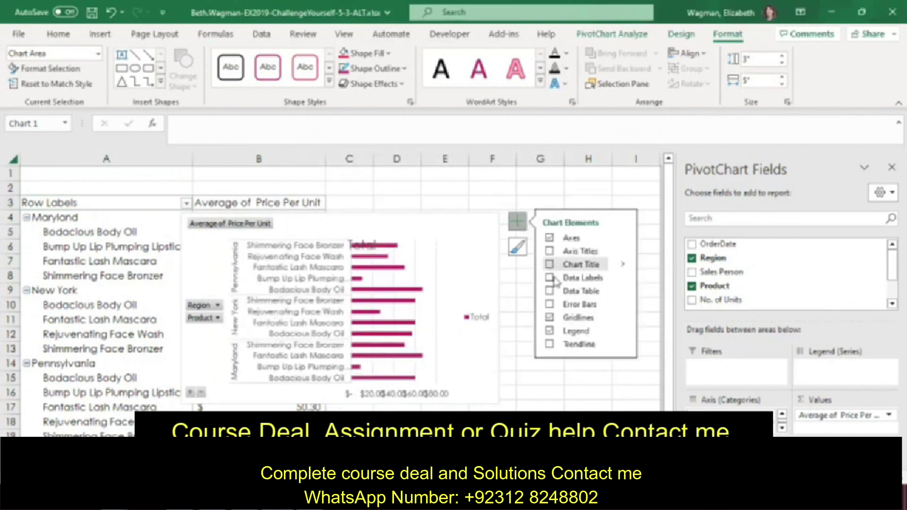
click(549, 330)
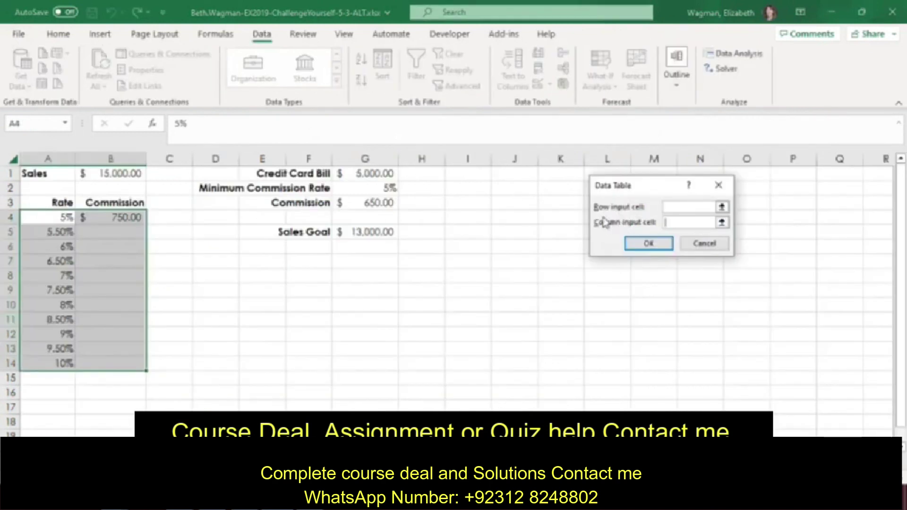
- Build a one-variable data table on A4:B14 using A4 as the column input cell
text(a4)
click(644, 246)
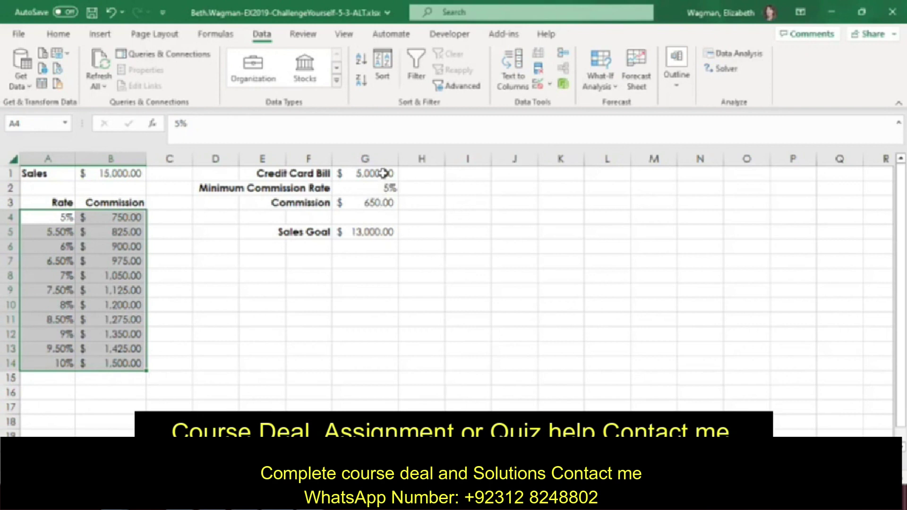
click(372, 233)
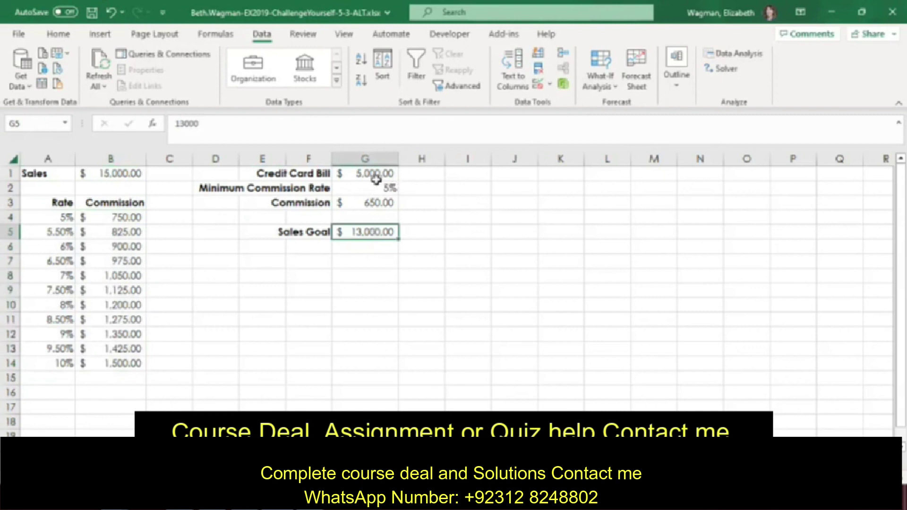
- Goal Seek Commission G3 to 5000 by changing Sales Goal G5, then save the workbook
click(381, 203)
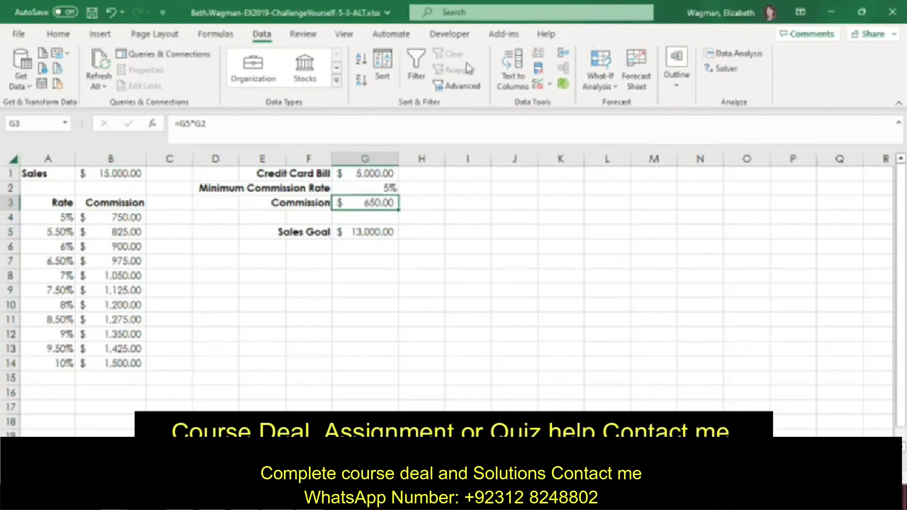
click(600, 78)
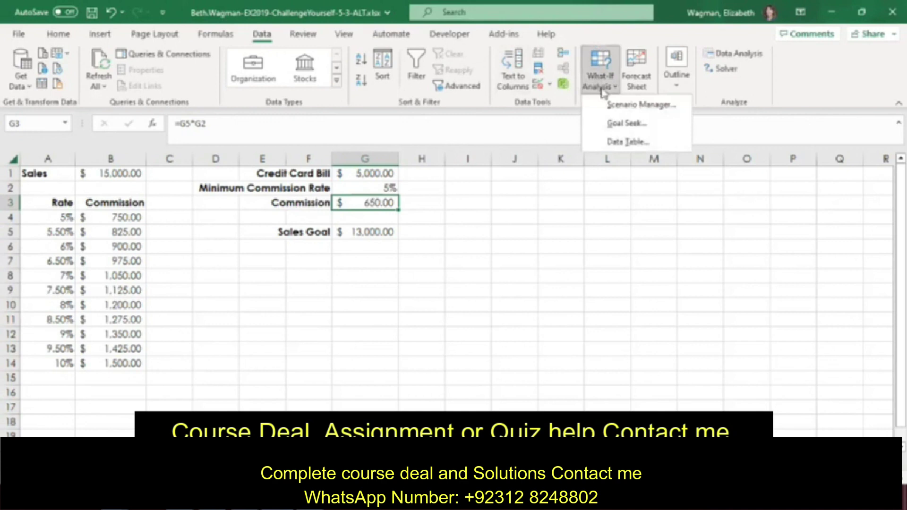
click(638, 128)
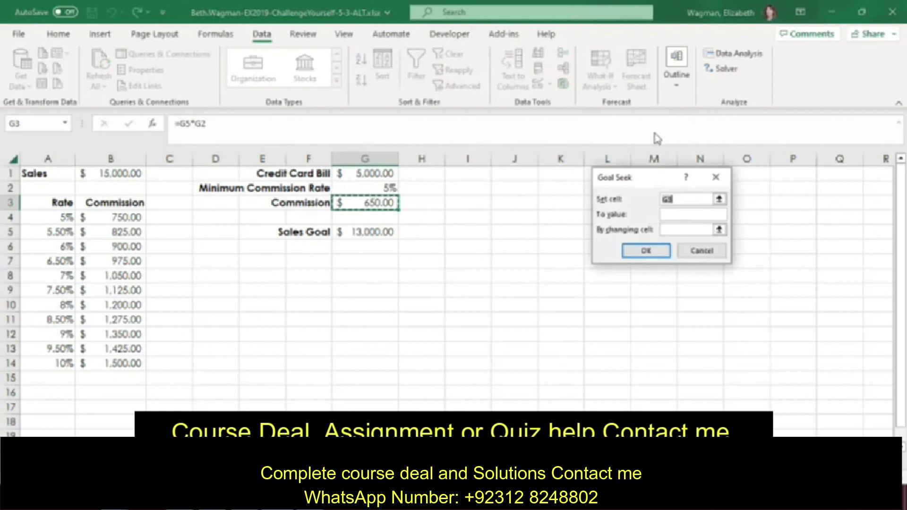
click(686, 215)
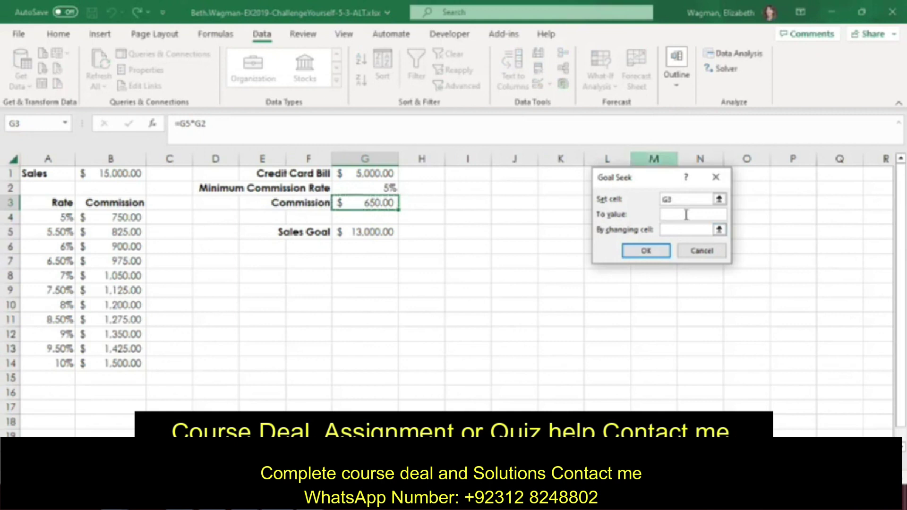
text(5000)
click(675, 232)
click(388, 232)
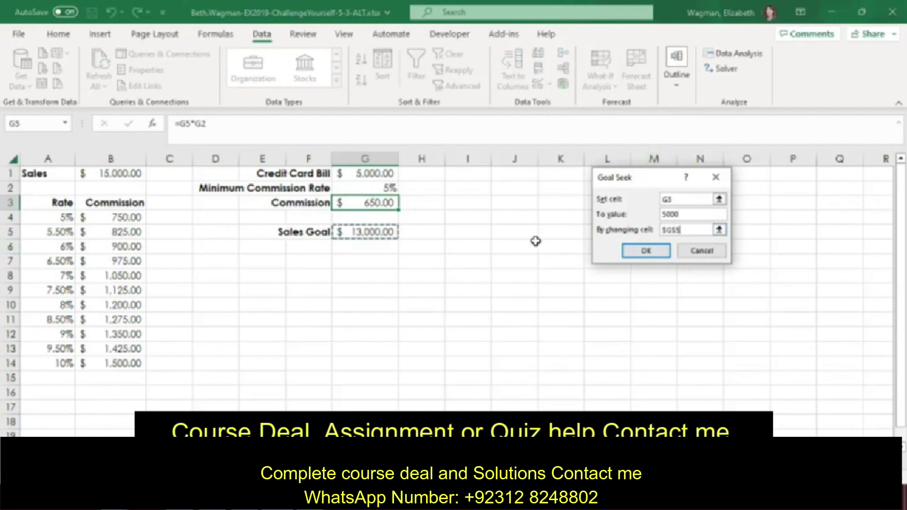
click(644, 251)
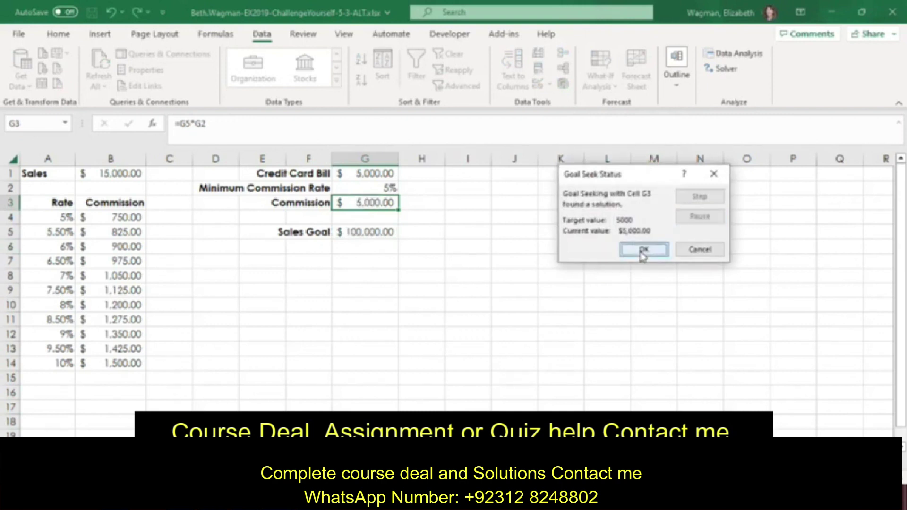
click(643, 251)
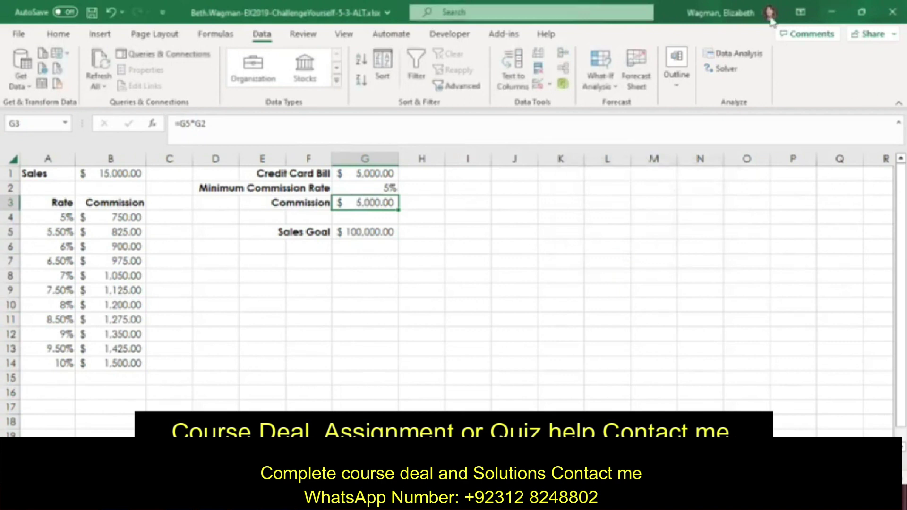
click(94, 17)
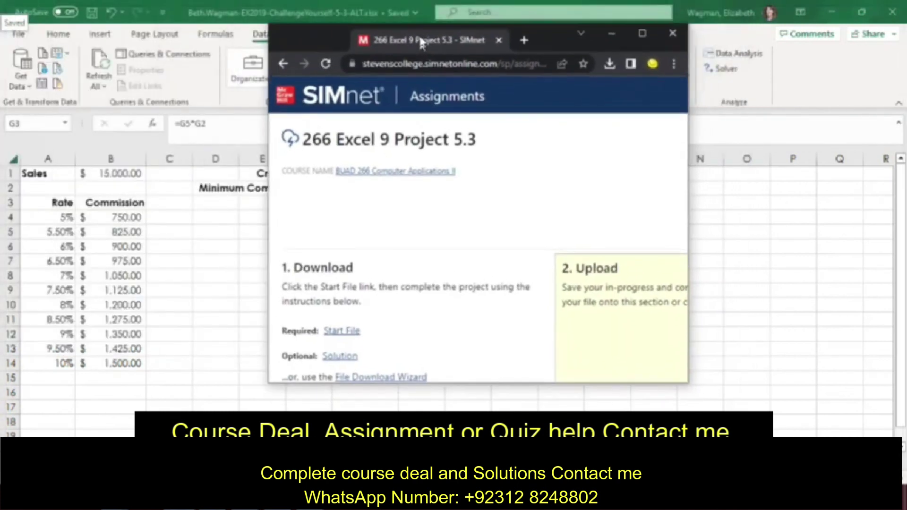
- Upload the completed Challenge Yourself 5-3 workbook from Downloads to the SIMnet assignment
click(641, 32)
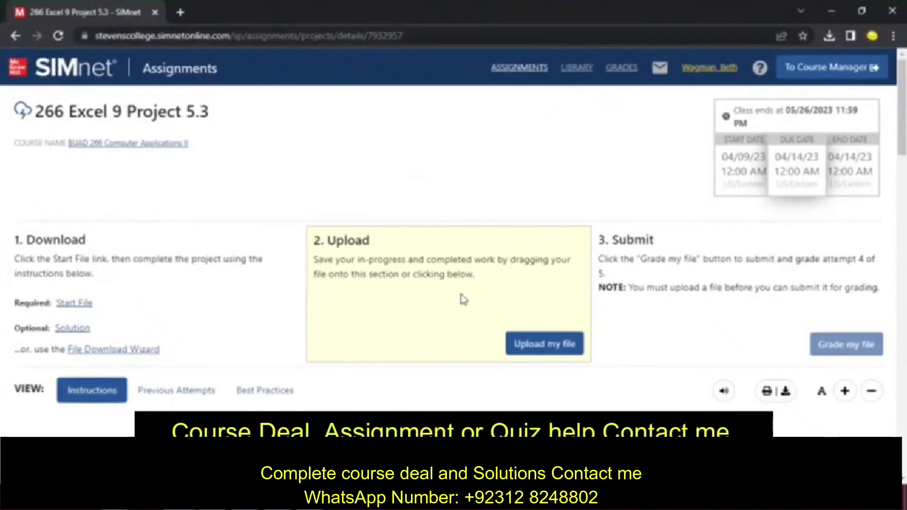
click(548, 347)
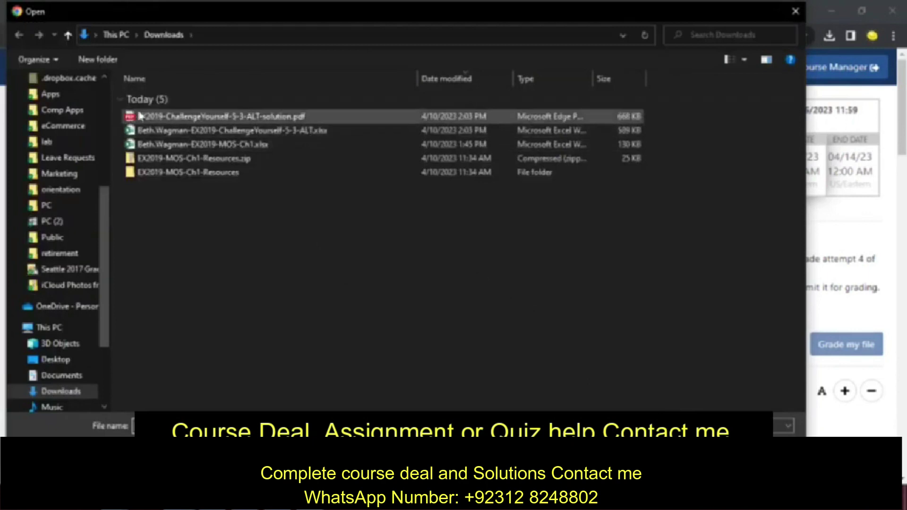
click(226, 134)
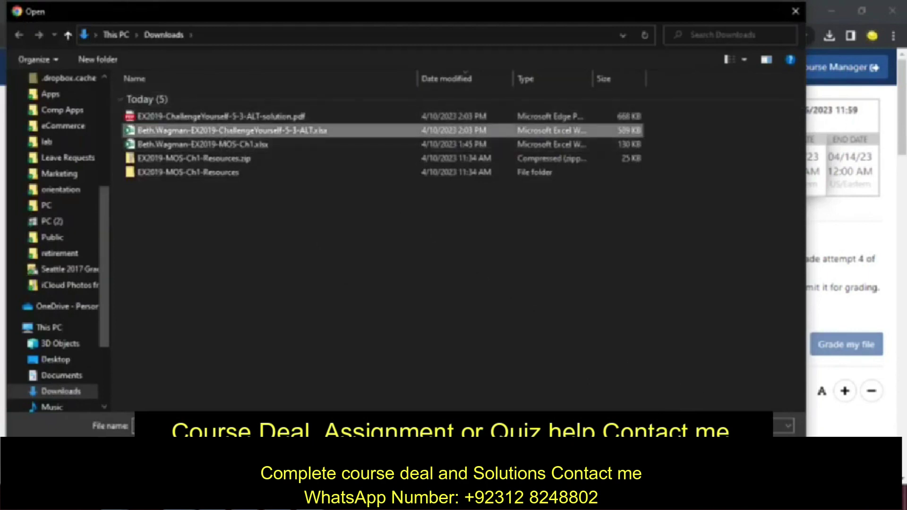
key(Return)
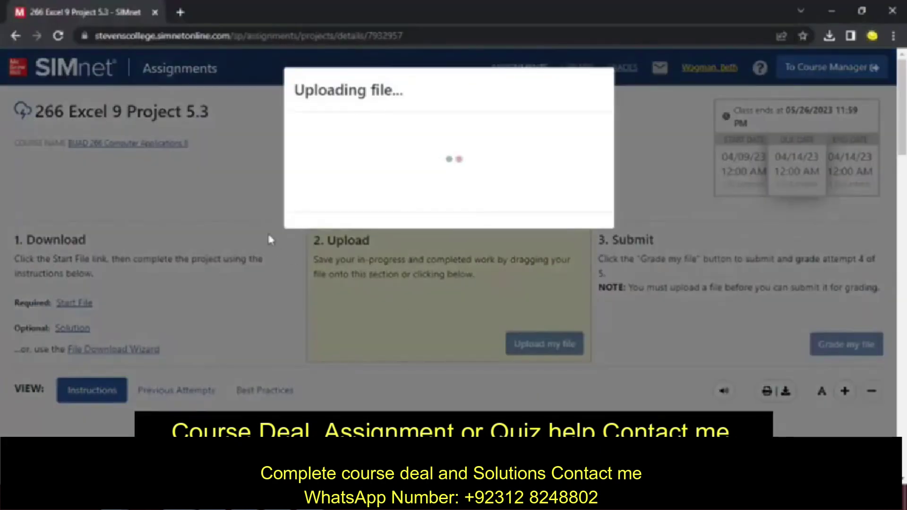
click(449, 229)
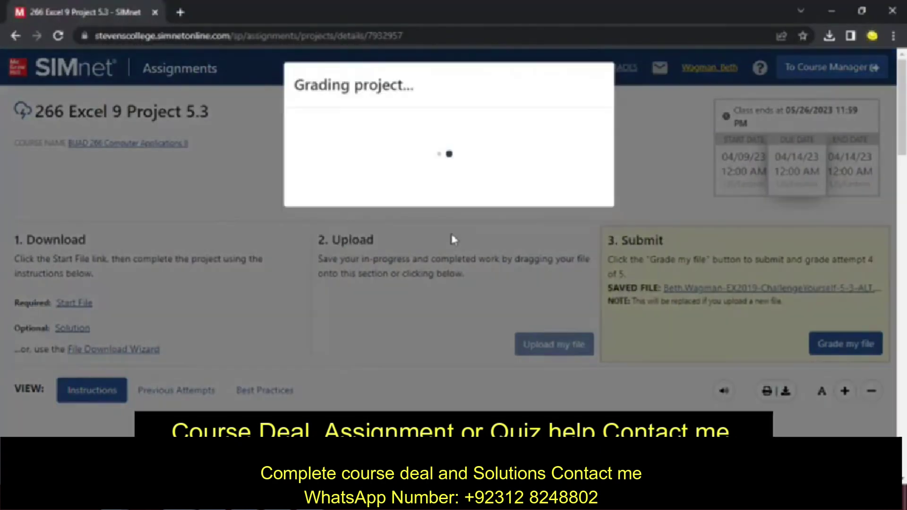